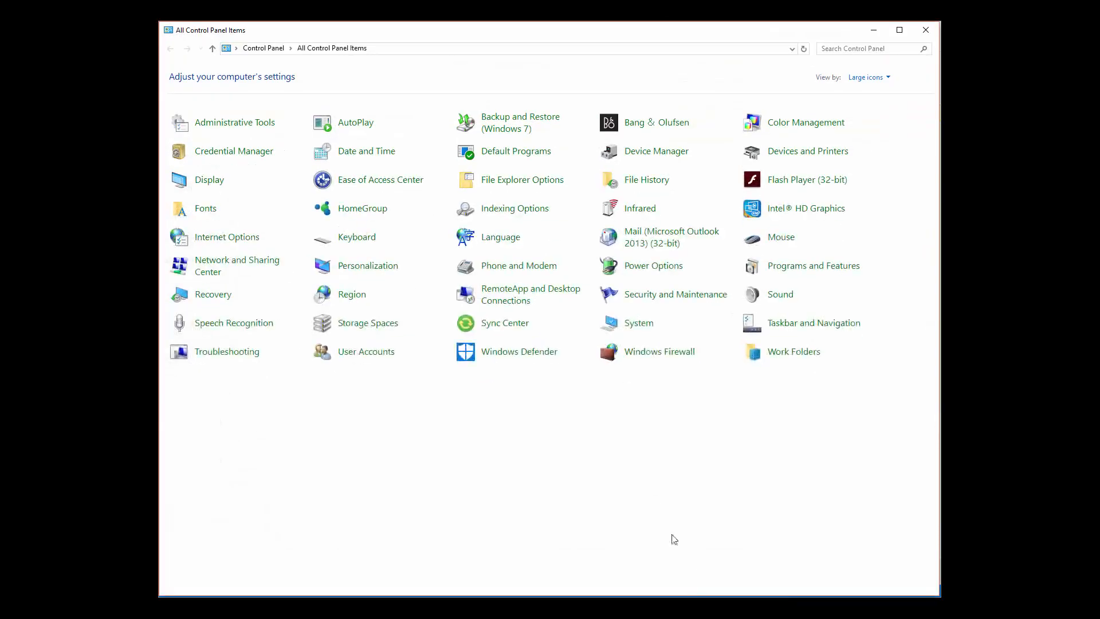
- Open the Mail (Microsoft Outlook 2013) setup, view its list of profiles, select the Outlook profile and close the dialog
click(640, 250)
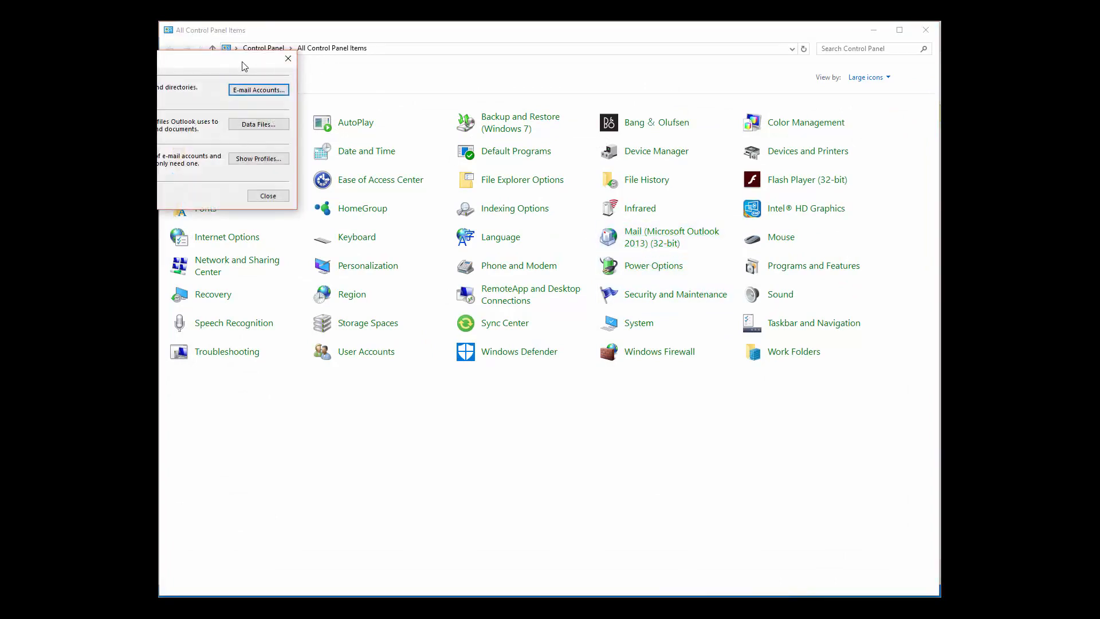
click(598, 255)
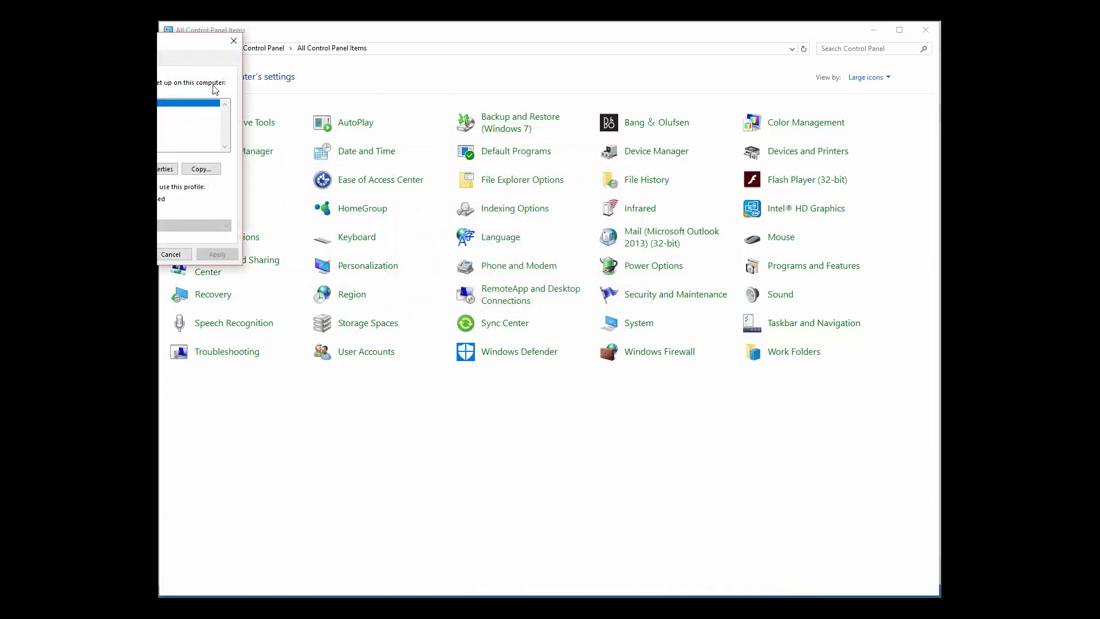
drag(187, 45, 577, 143)
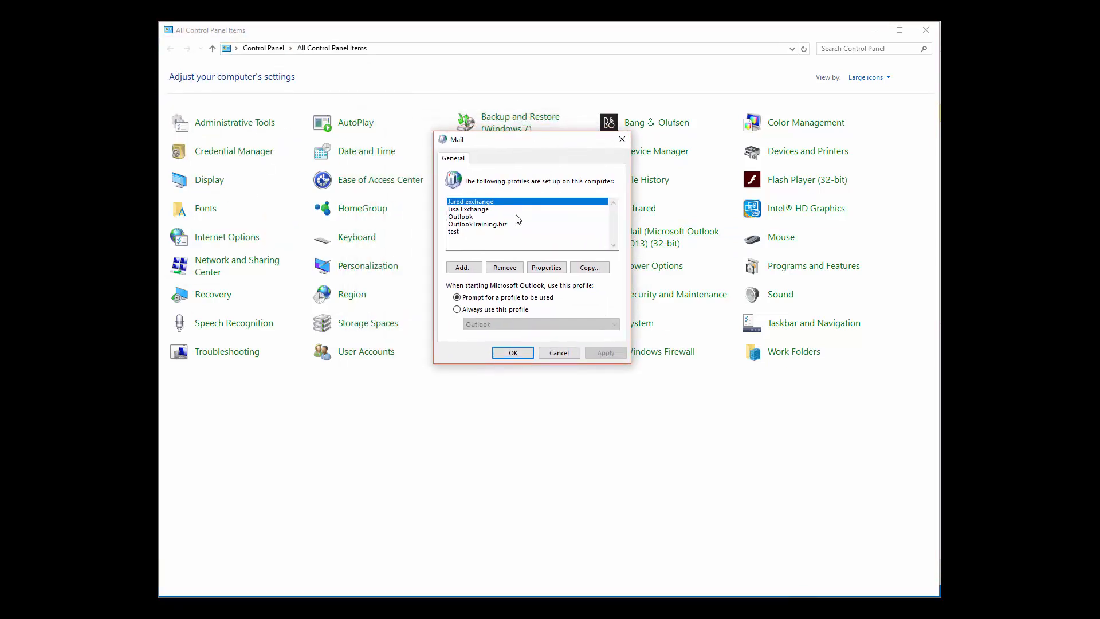
click(467, 217)
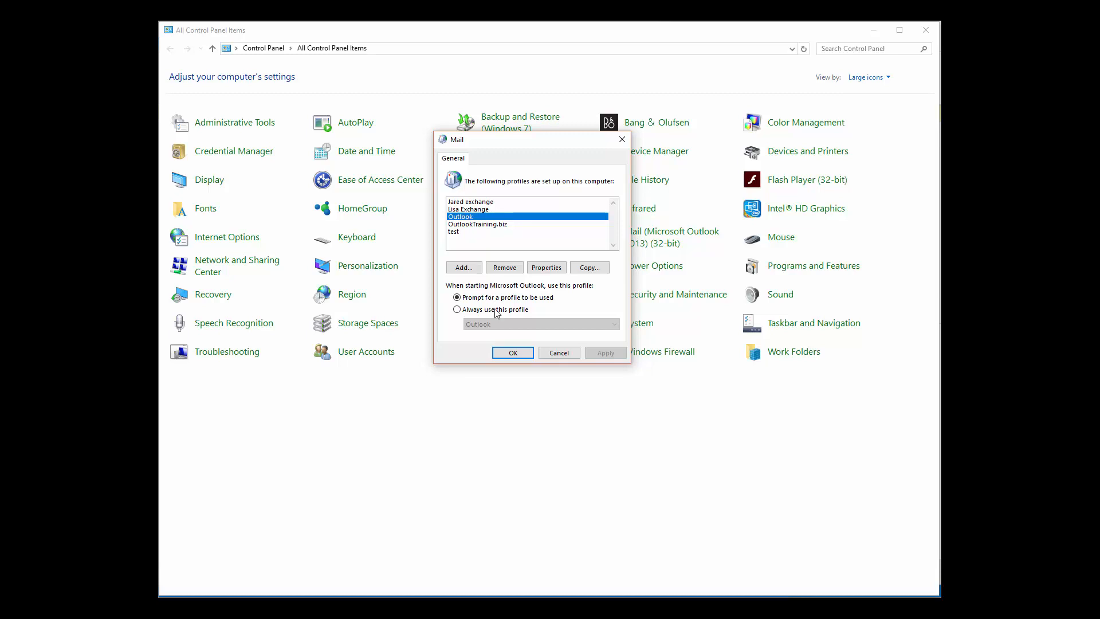
click(506, 353)
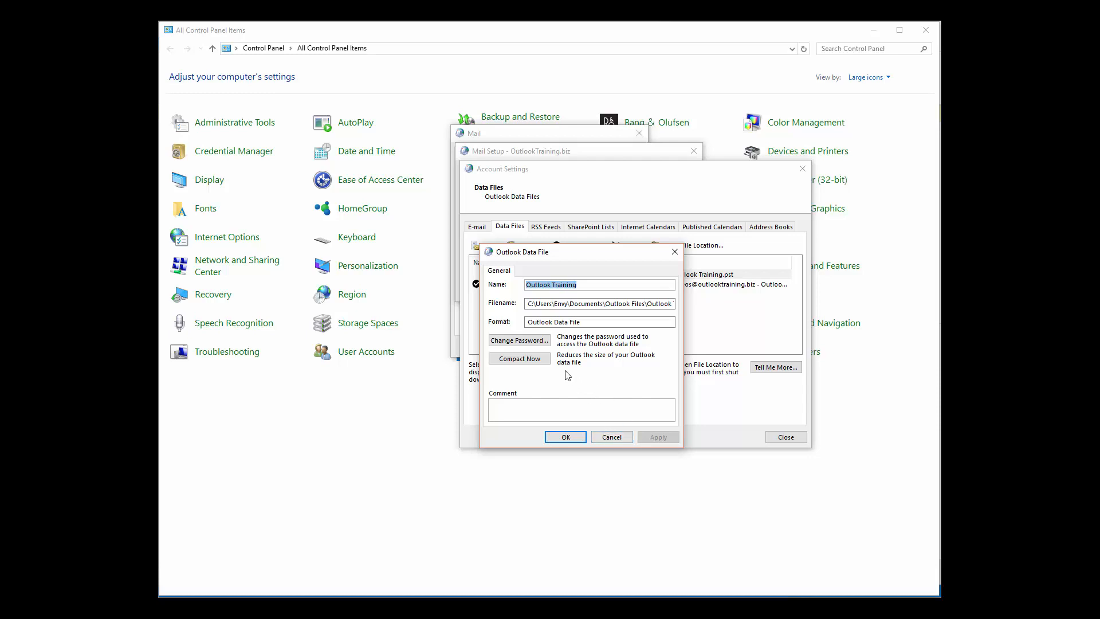
- View the settings of the Outlook Training data file, including its Compact Now option, and leave them without changes
click(607, 437)
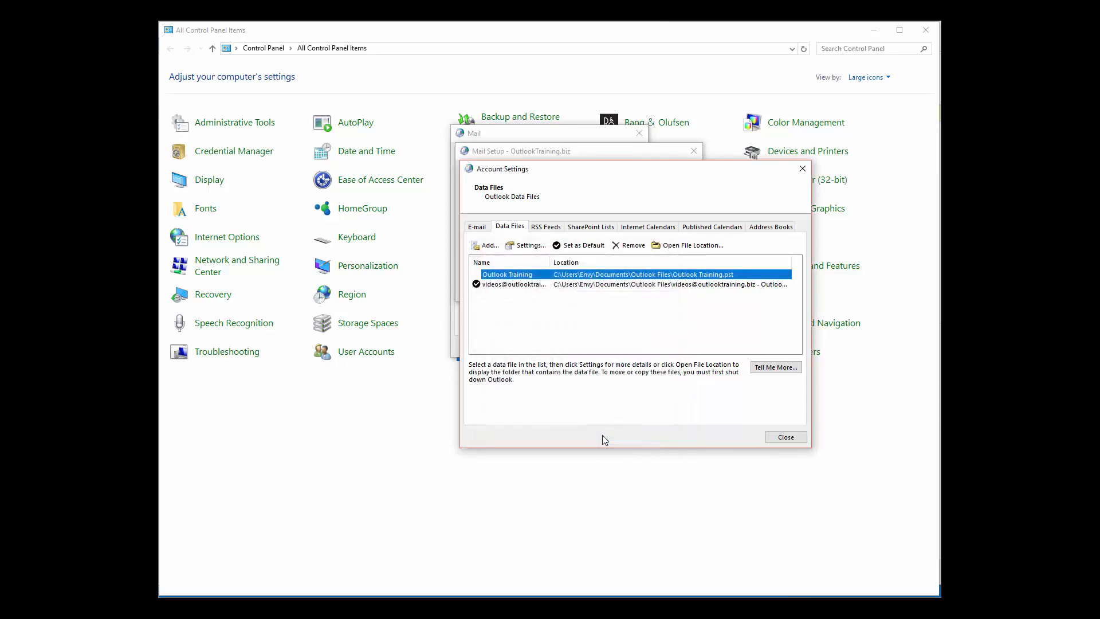
click(519, 246)
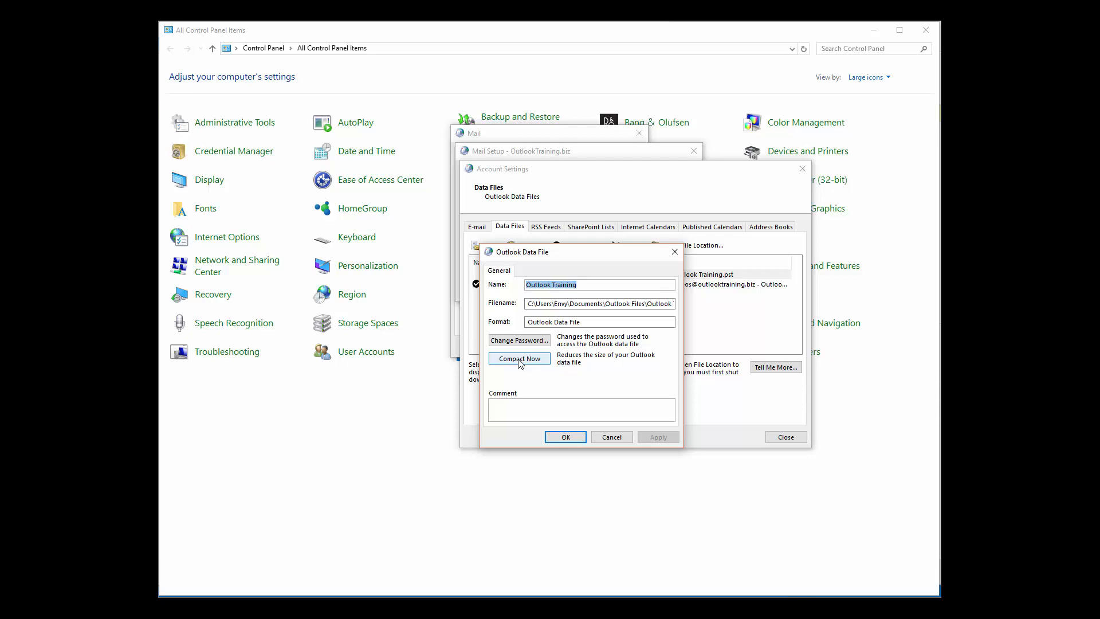
click(612, 437)
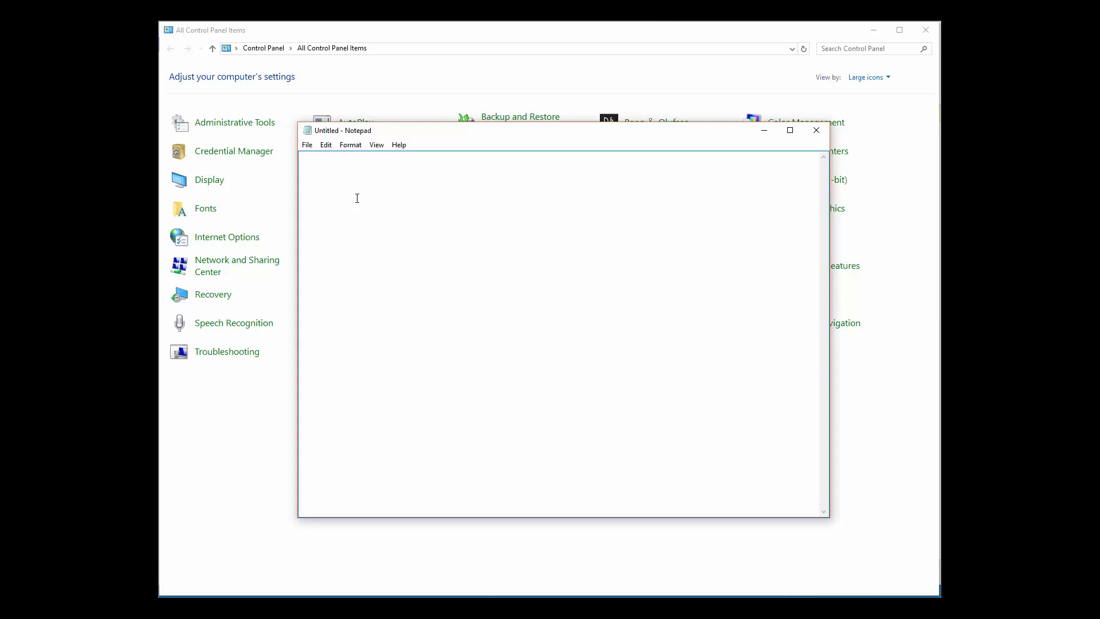
- Write the safe mode command "outlook.exe /safe" in the blank Notepad document and minimize the window
text(outlook.exe /)
text(safe)
drag(393, 158, 283, 162)
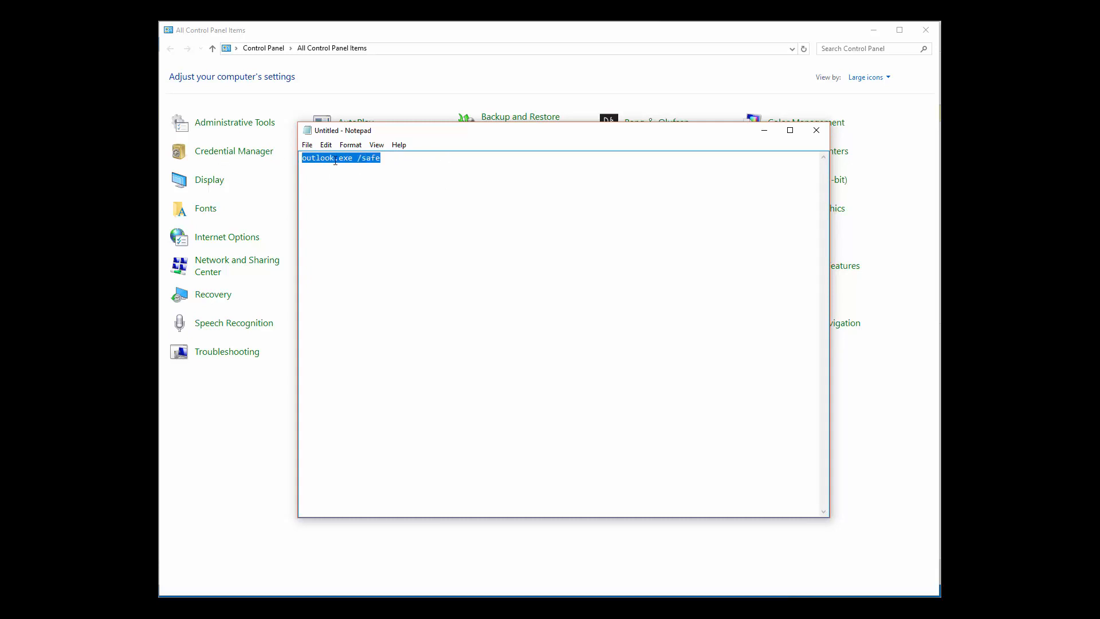
click(390, 159)
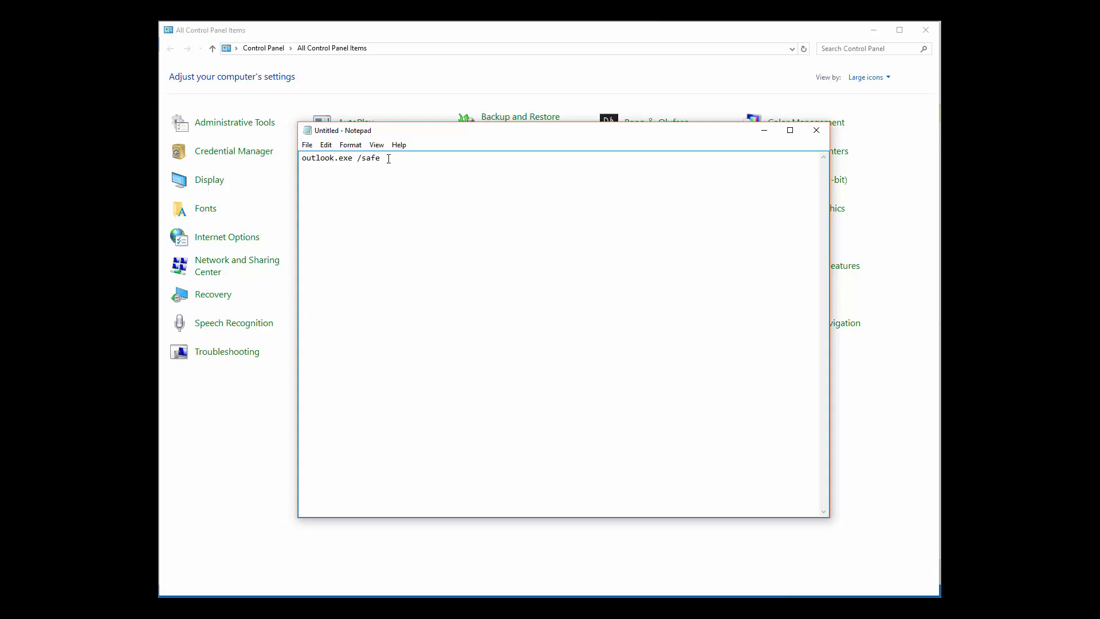
click(764, 131)
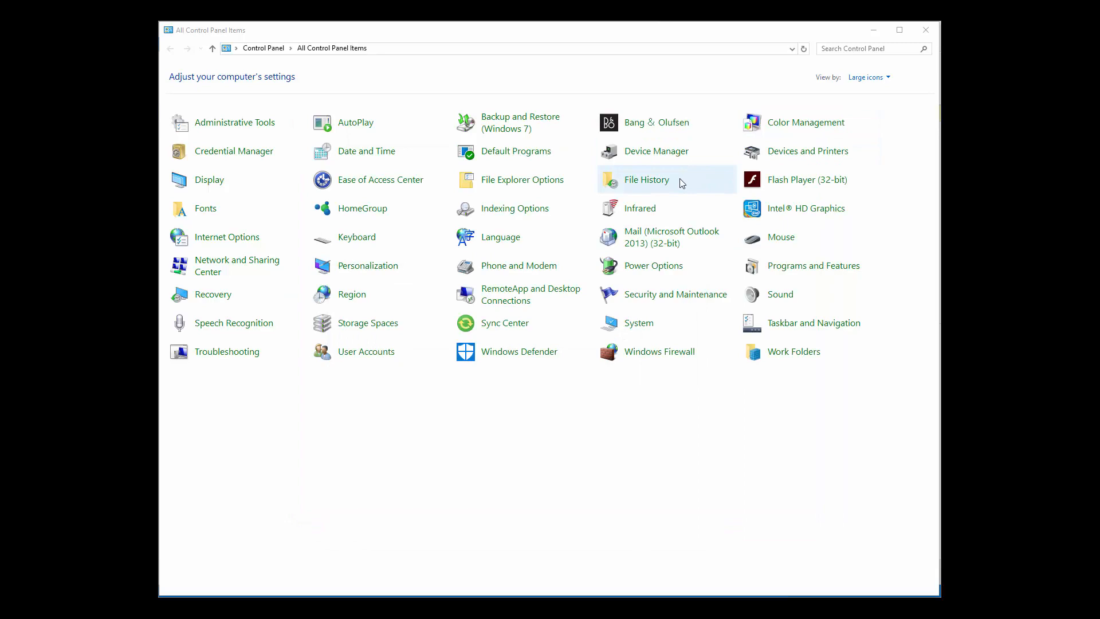
- In Programs and Features, view the Online Repair option and the uninstall prompt for Microsoft Office 365 - en-us, cancelling both
click(778, 268)
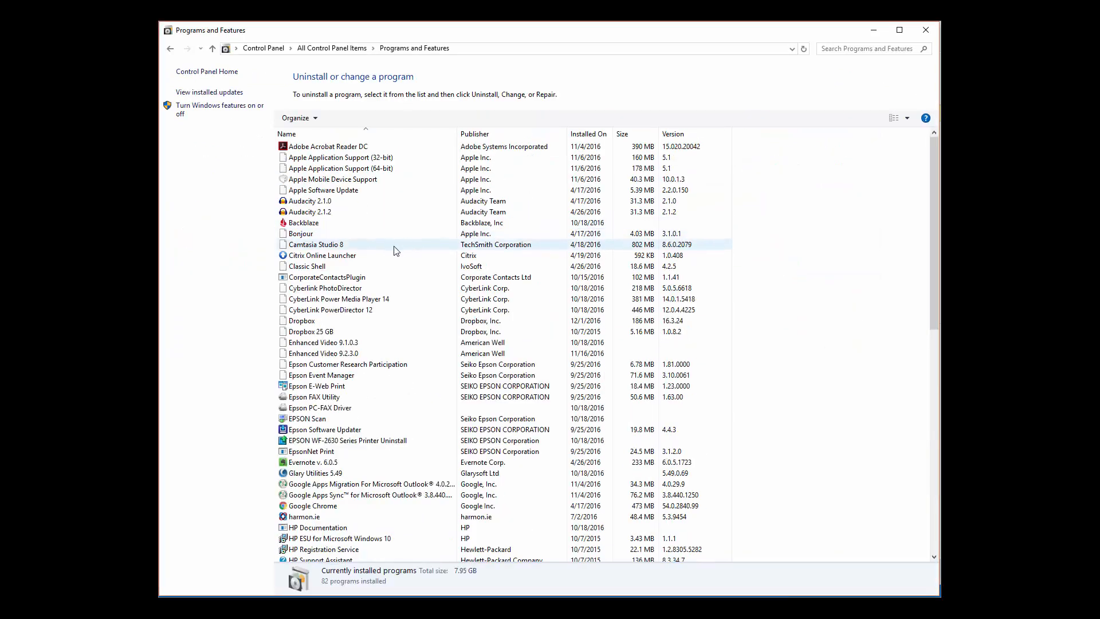
scroll(373, 299, down, 12)
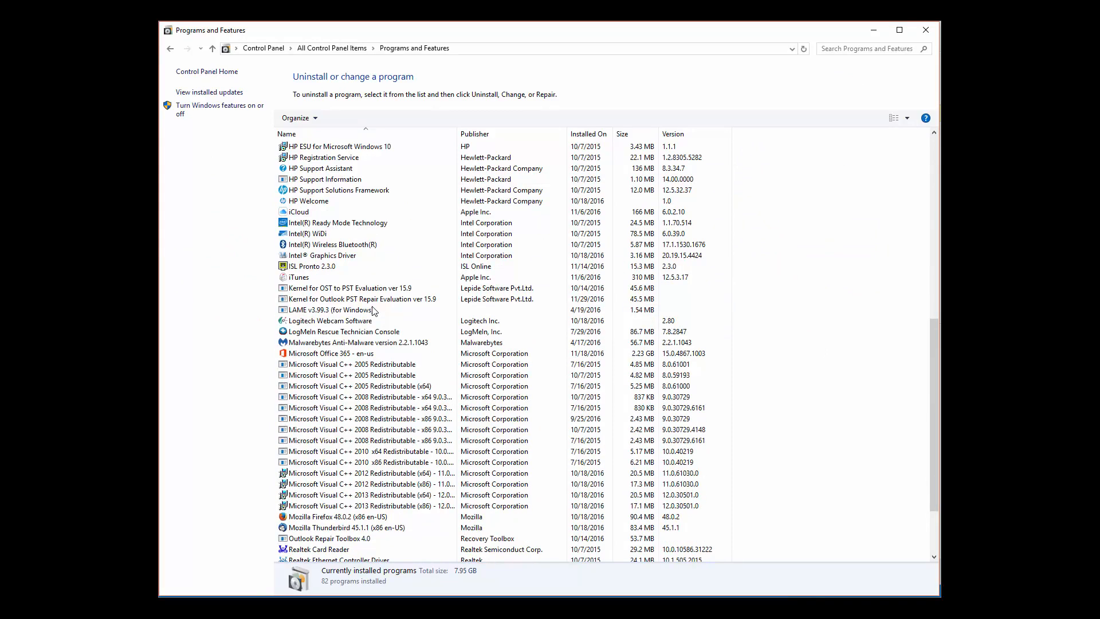
click(342, 354)
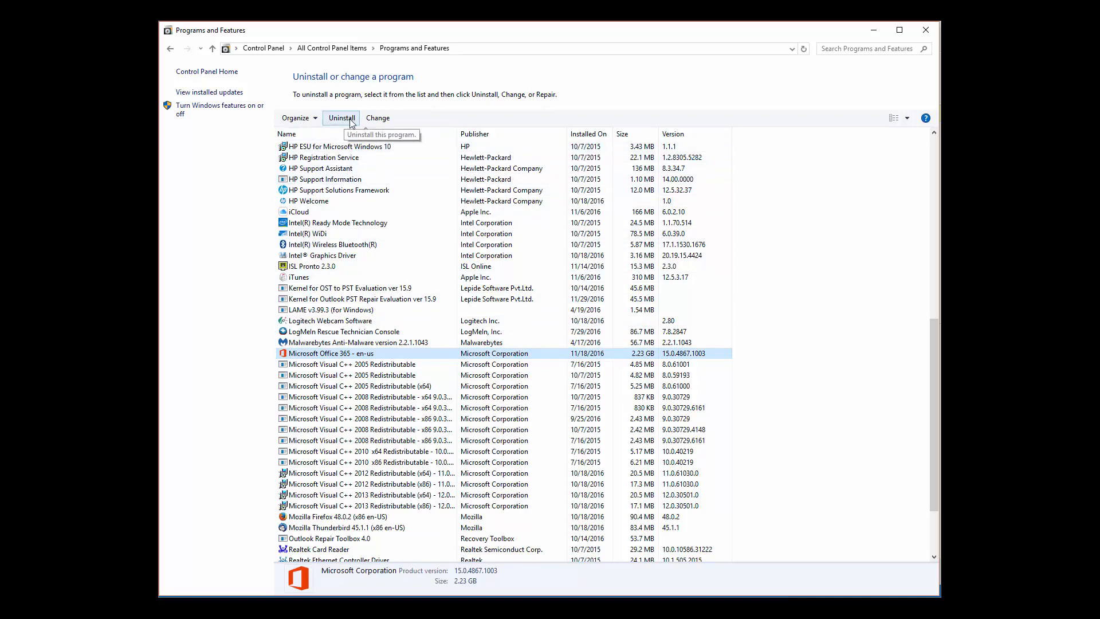
click(379, 118)
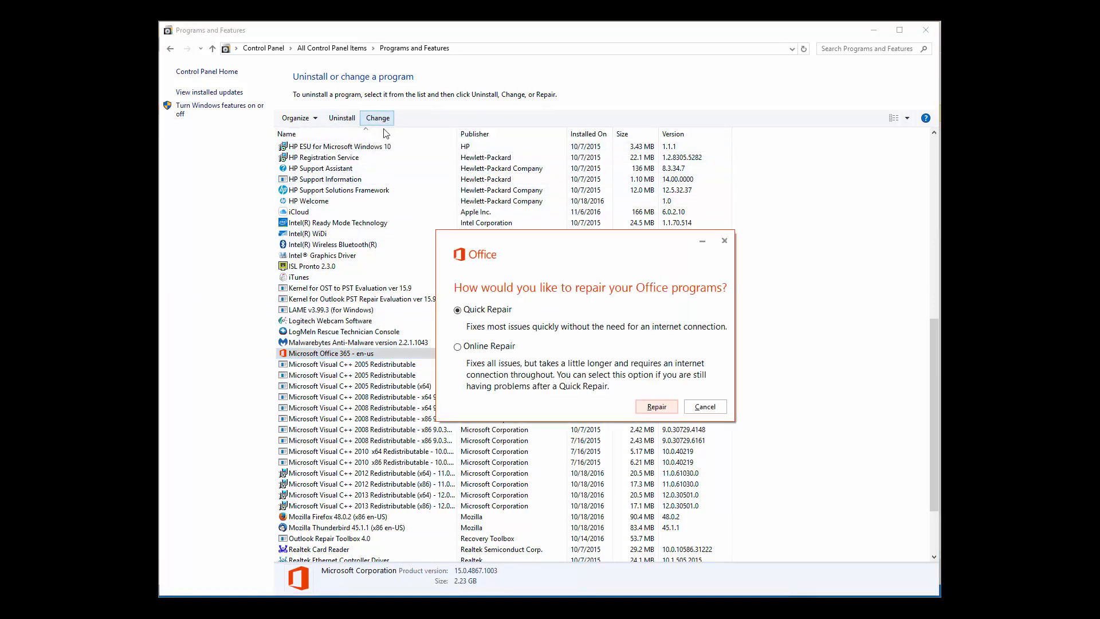
drag(538, 247, 467, 227)
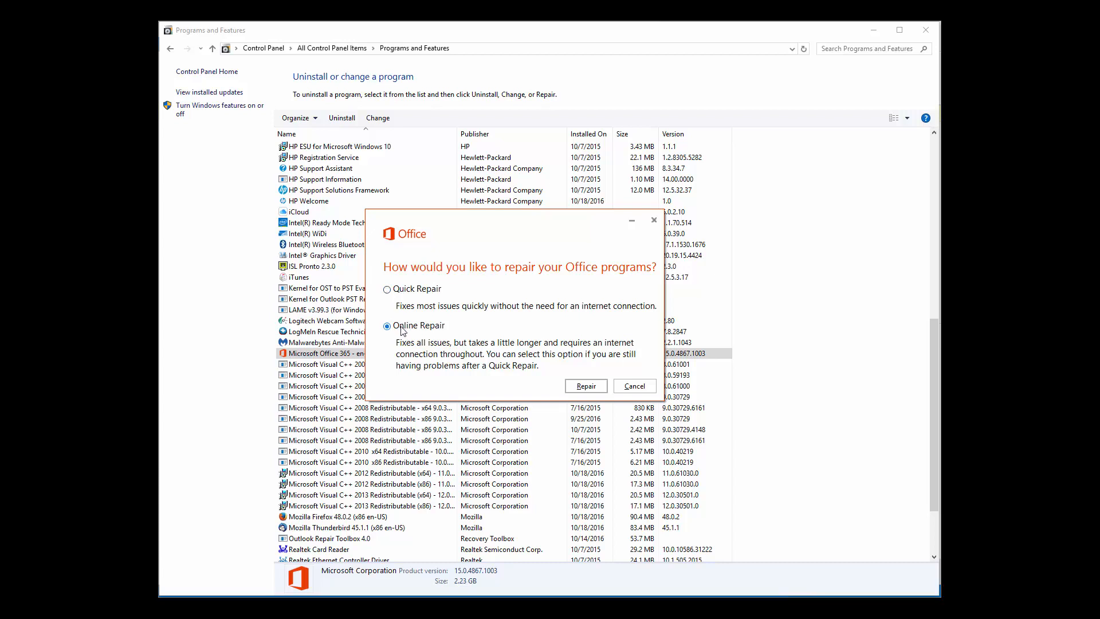
click(633, 388)
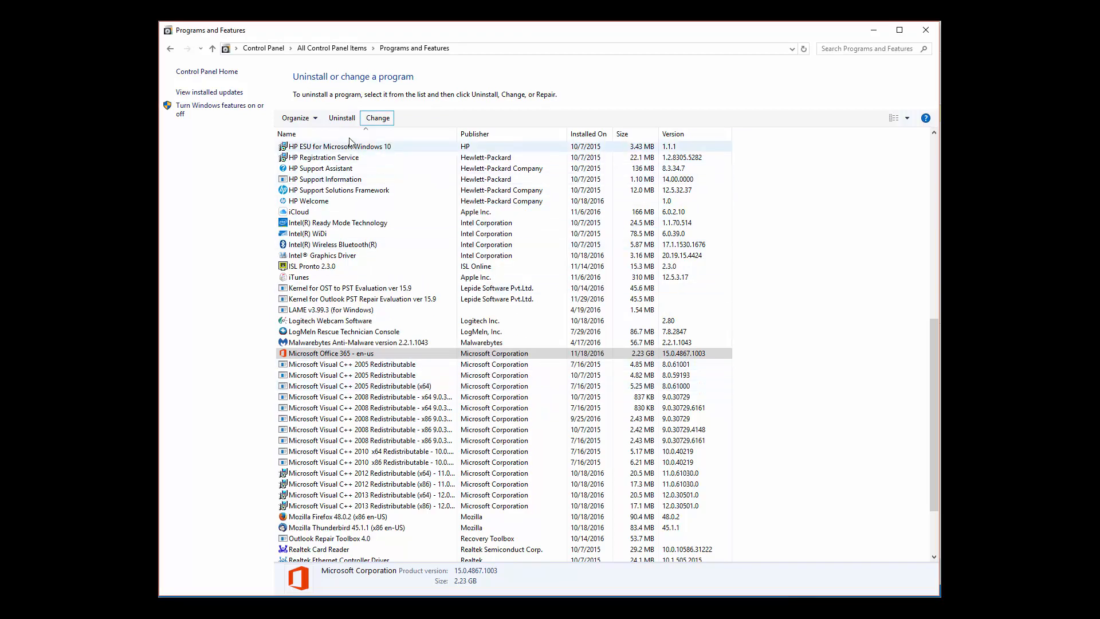
click(340, 120)
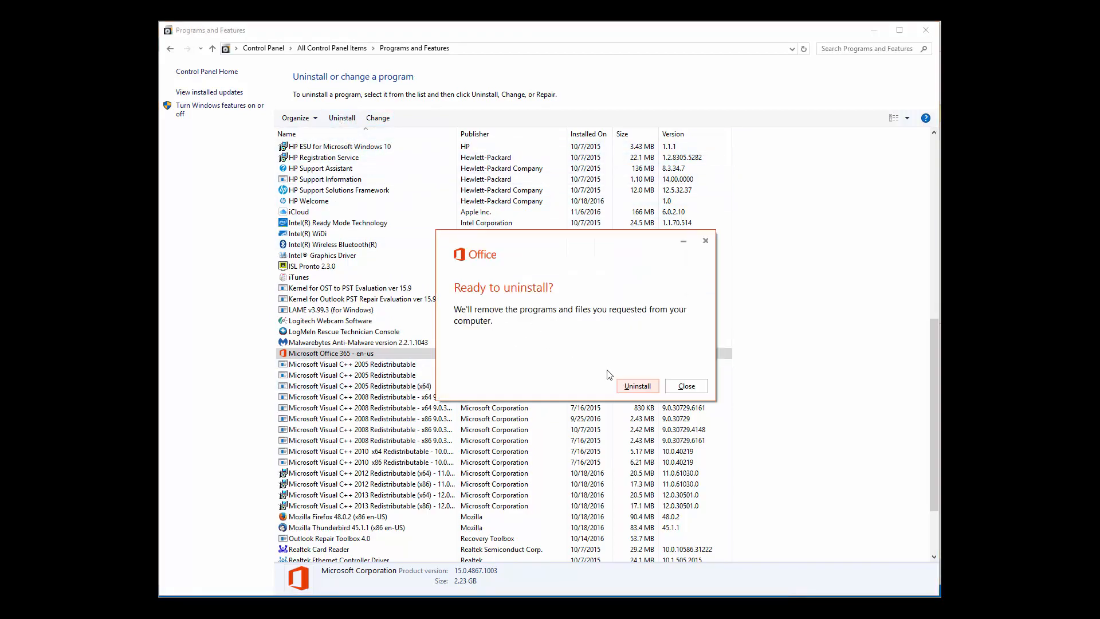
click(686, 386)
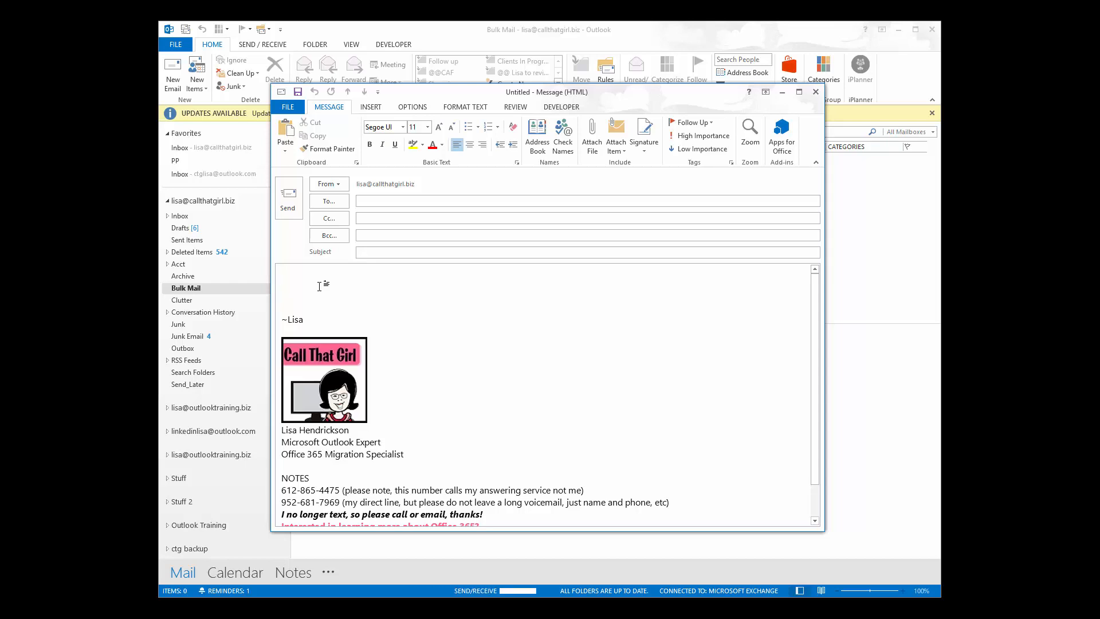
- Enter "a" as the recipient of the blank message, browse the autocomplete suggestions and clear the entry
click(370, 200)
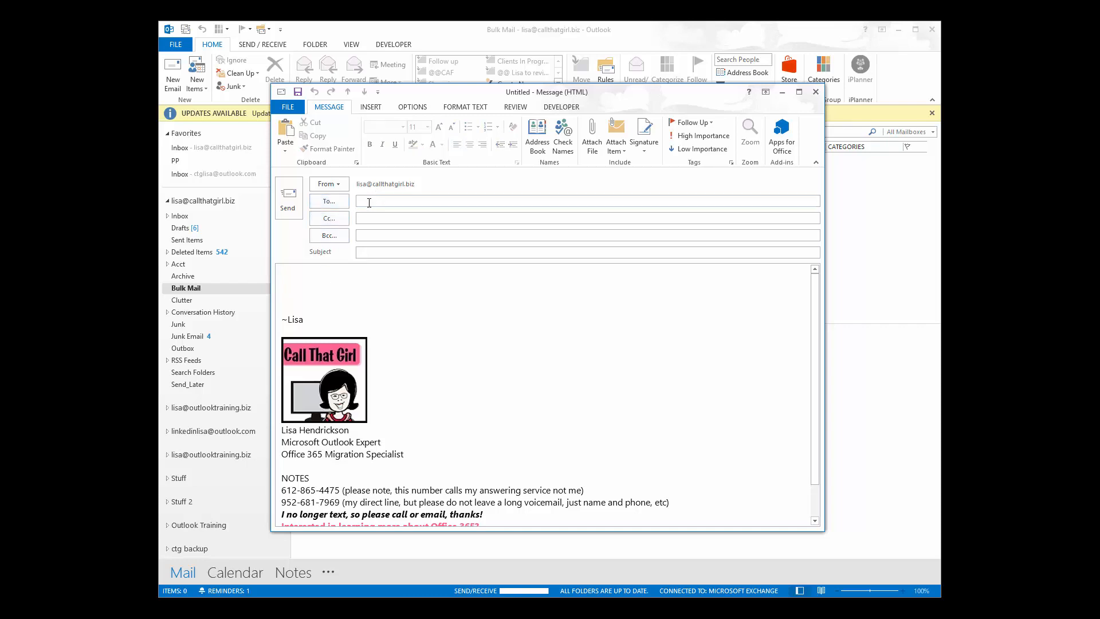
text(a)
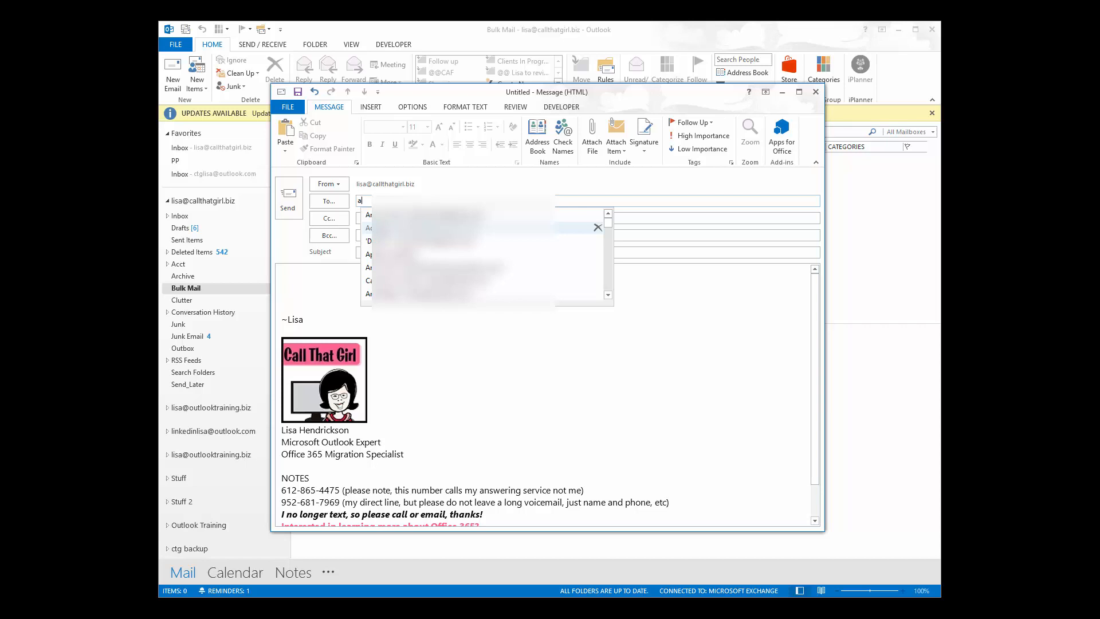
key(Up)
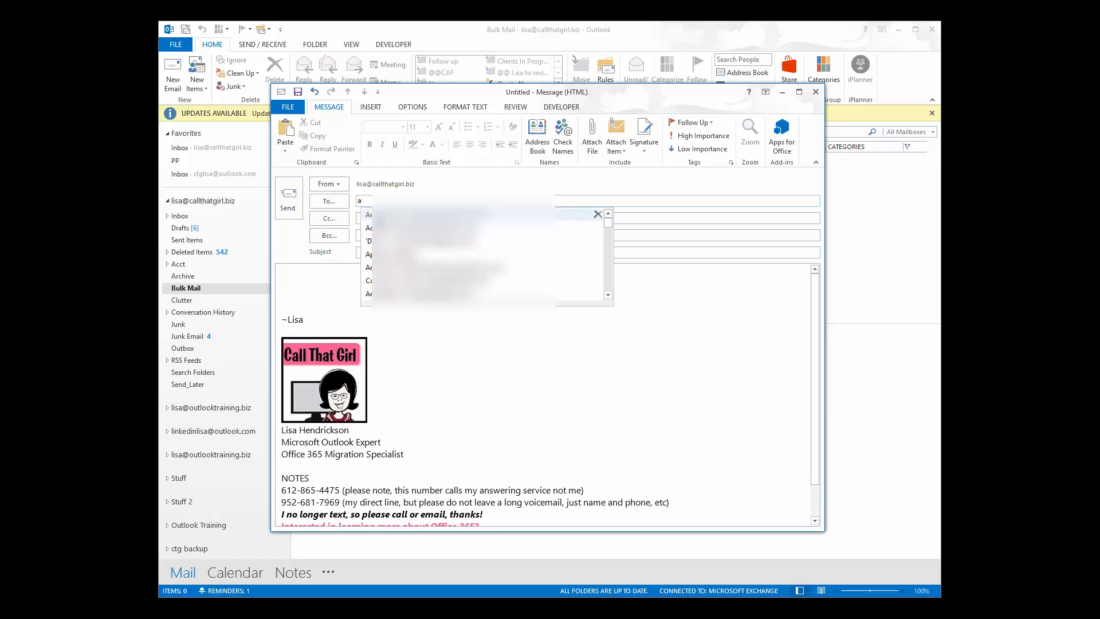
key(Down)
key(Down)
key(Down)
key(Down)
key(Down)
key(Down)
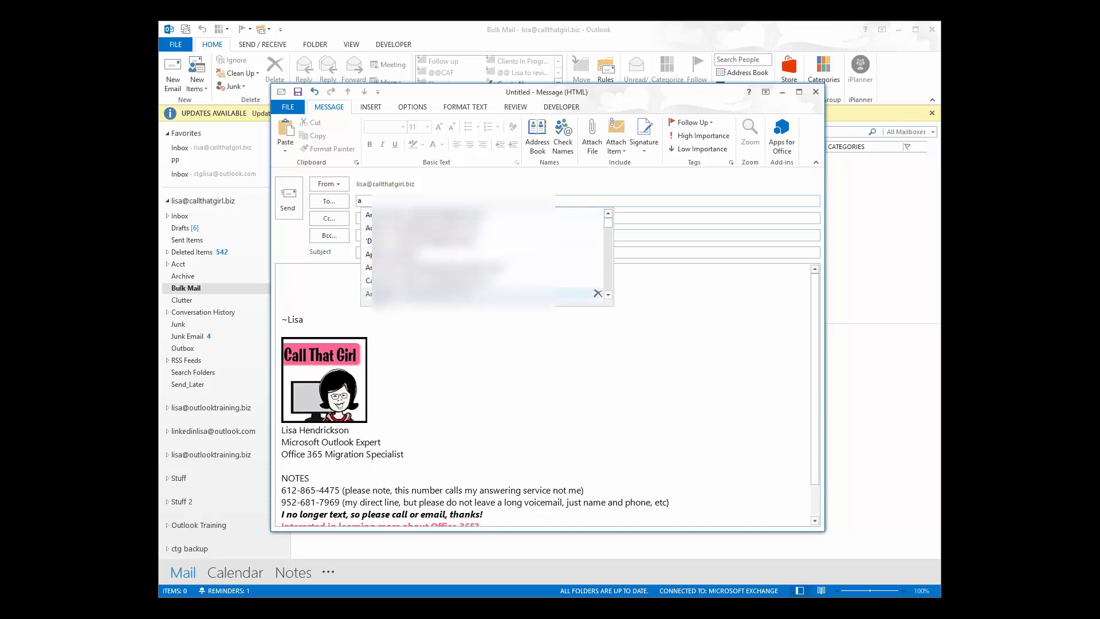
key(Up)
key(Up)
key(Up)
key(Up)
key(Up)
key(Up)
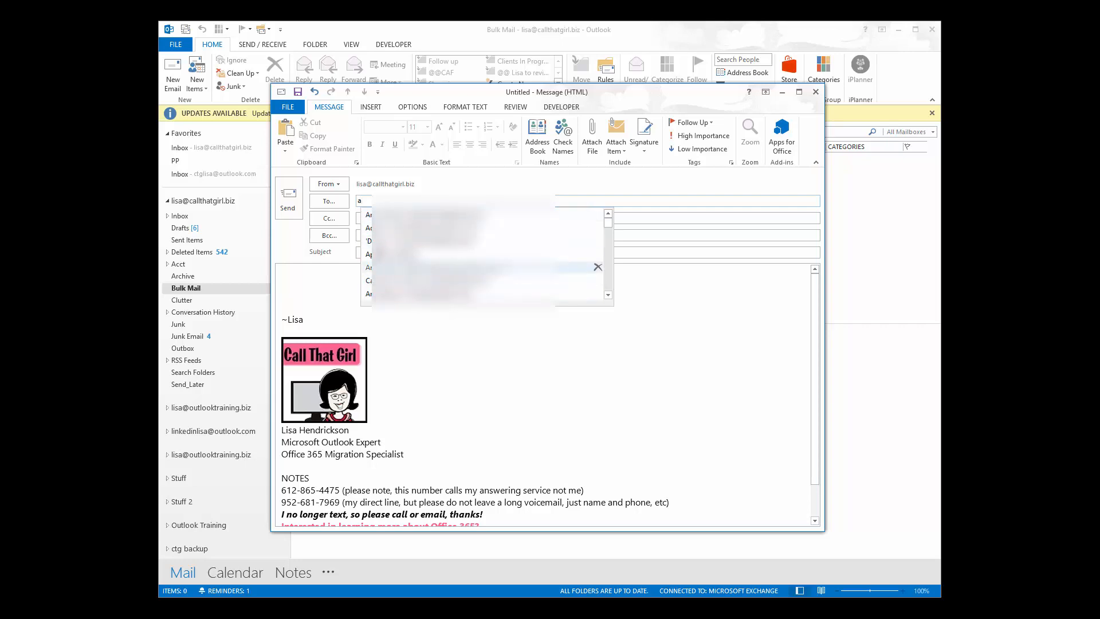
click(372, 203)
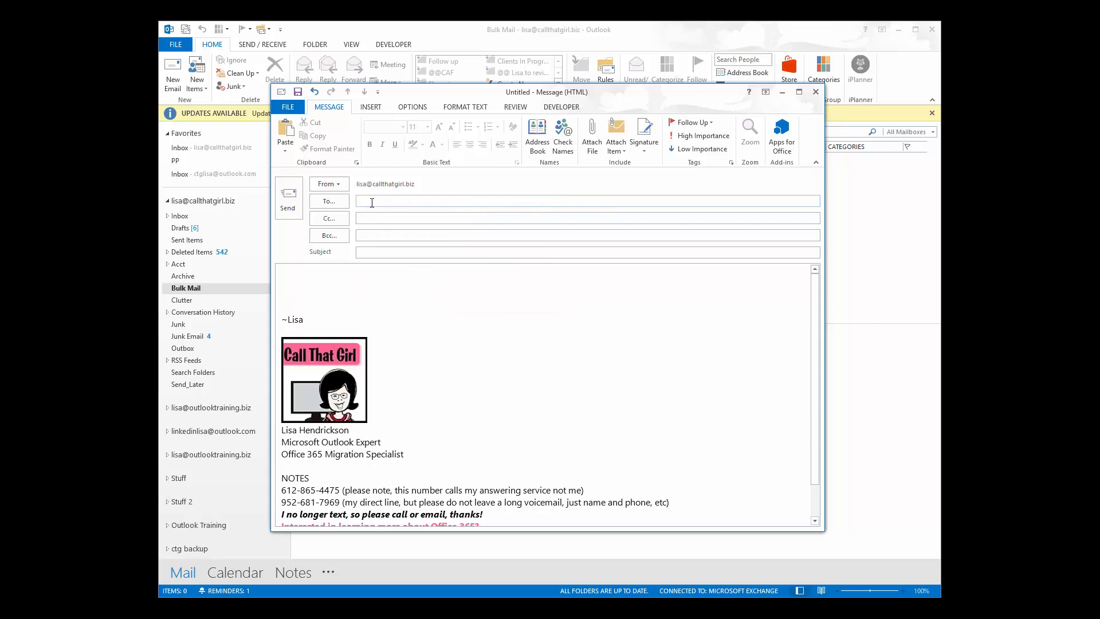
- Switch to the RoamCache folder in File Explorer, display its full path and go to the start of the file list
key(alt+Tab)
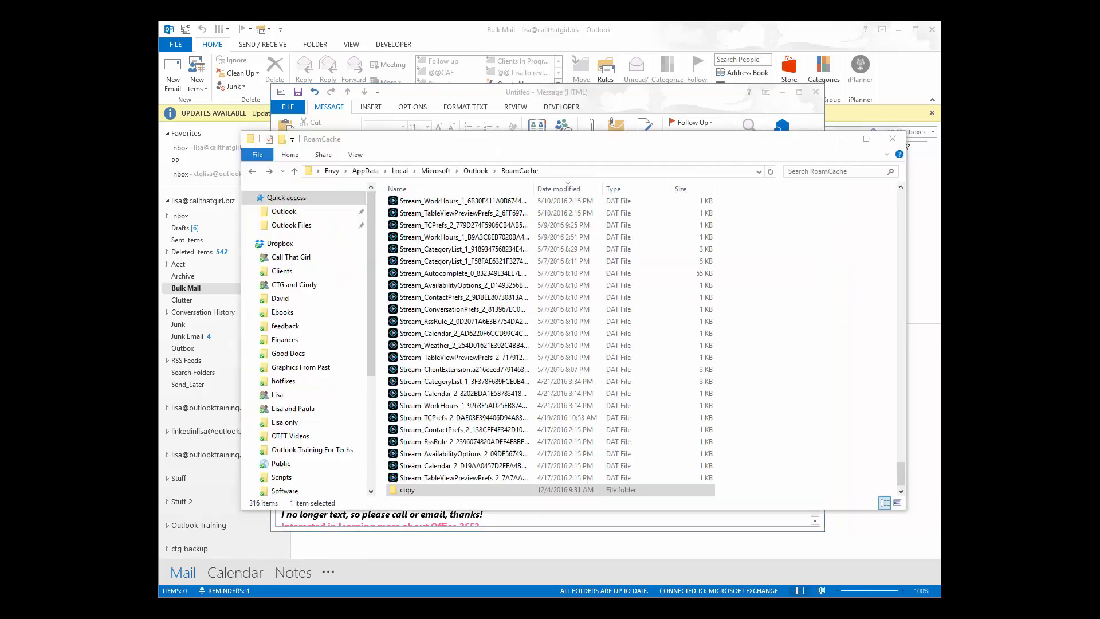
scroll(455, 263, up, 9)
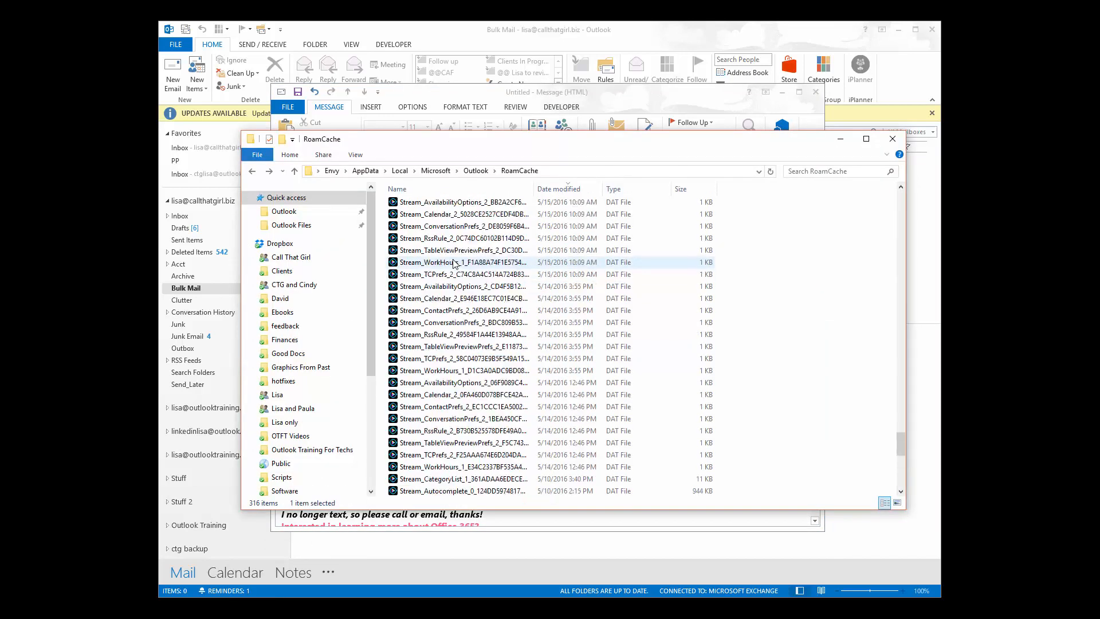
scroll(456, 263, up, 5)
click(549, 172)
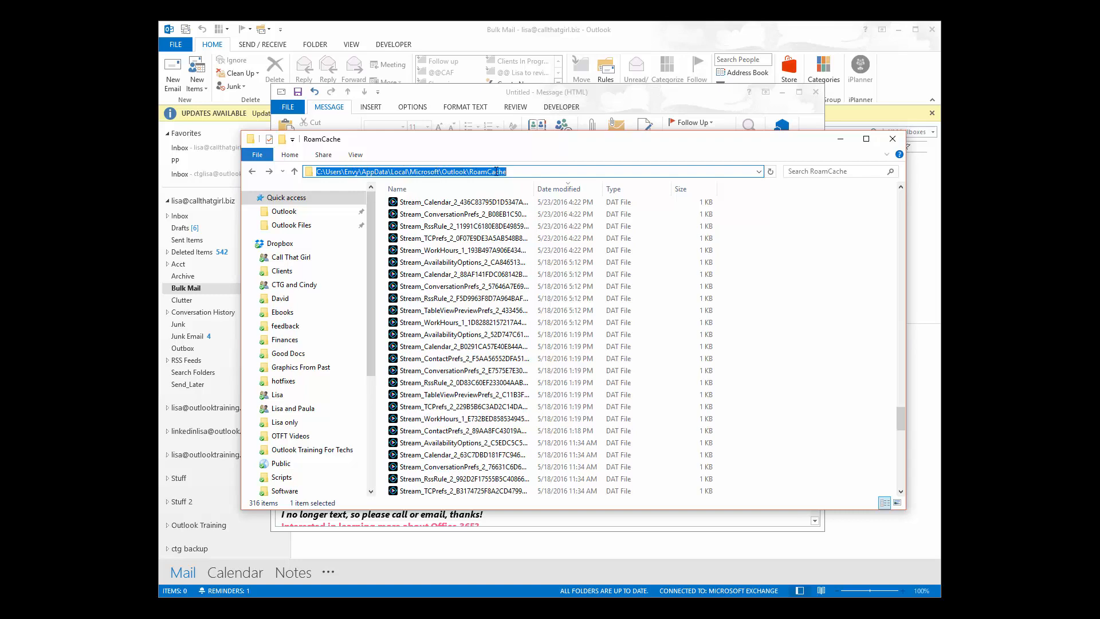
drag(902, 415, 899, 190)
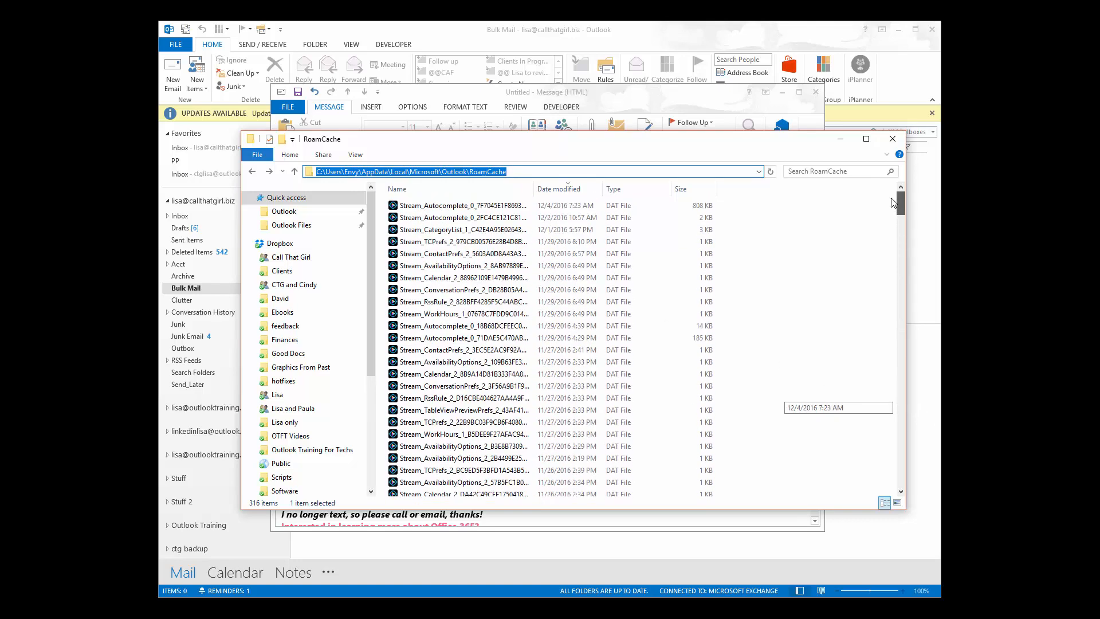
- Sort the RoamCache files by date modified with the newest first, and copy the 808 KB Stream_Autocomplete file
click(547, 191)
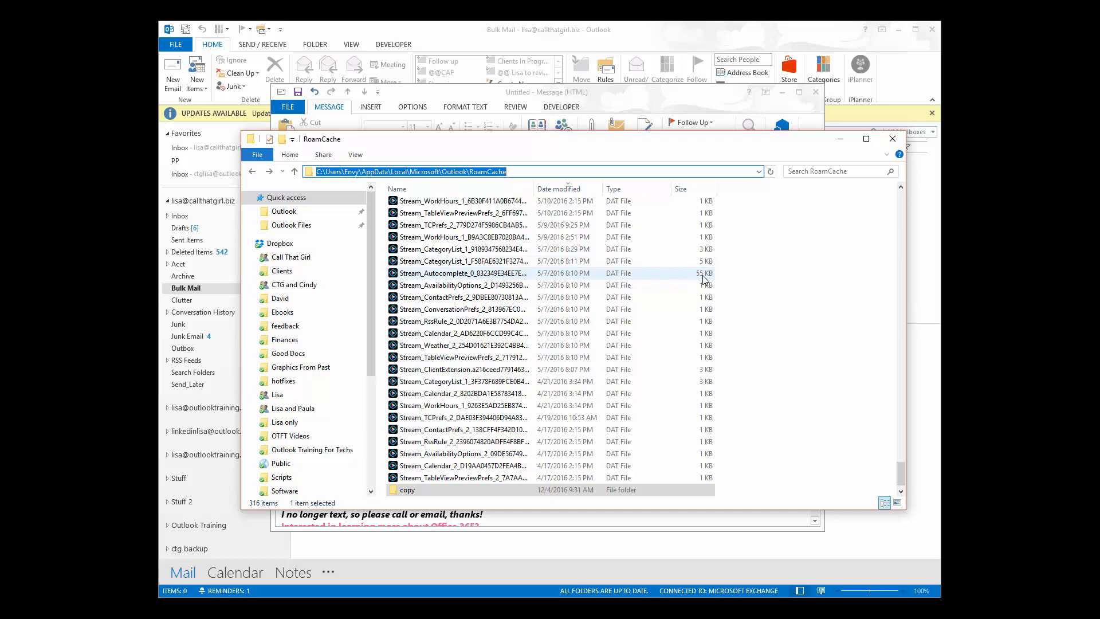
click(549, 189)
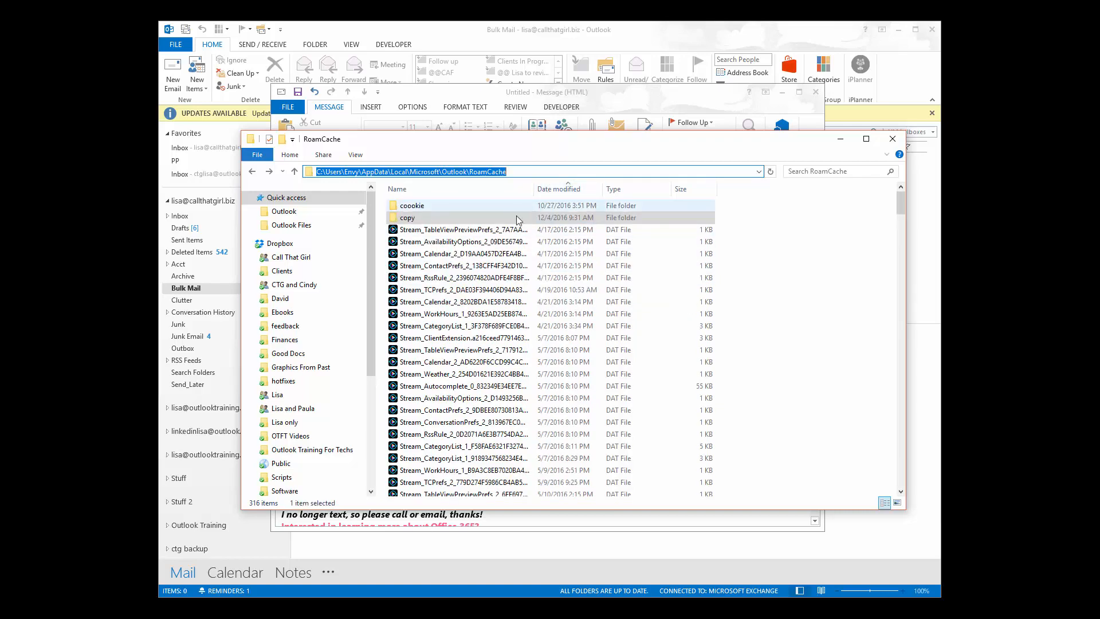
click(556, 189)
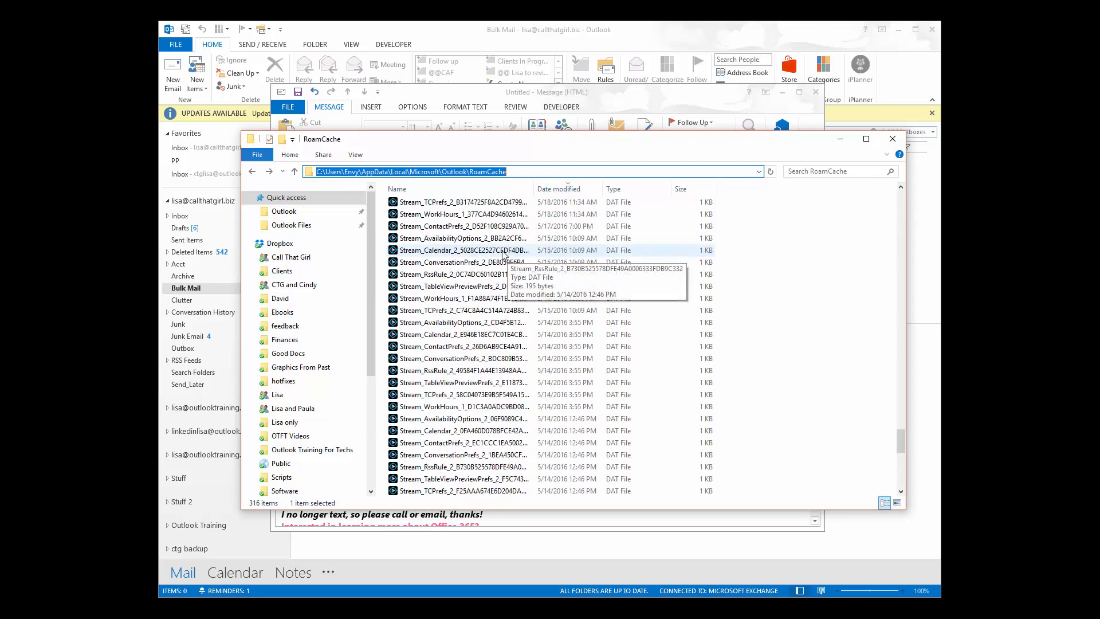
drag(901, 441, 900, 203)
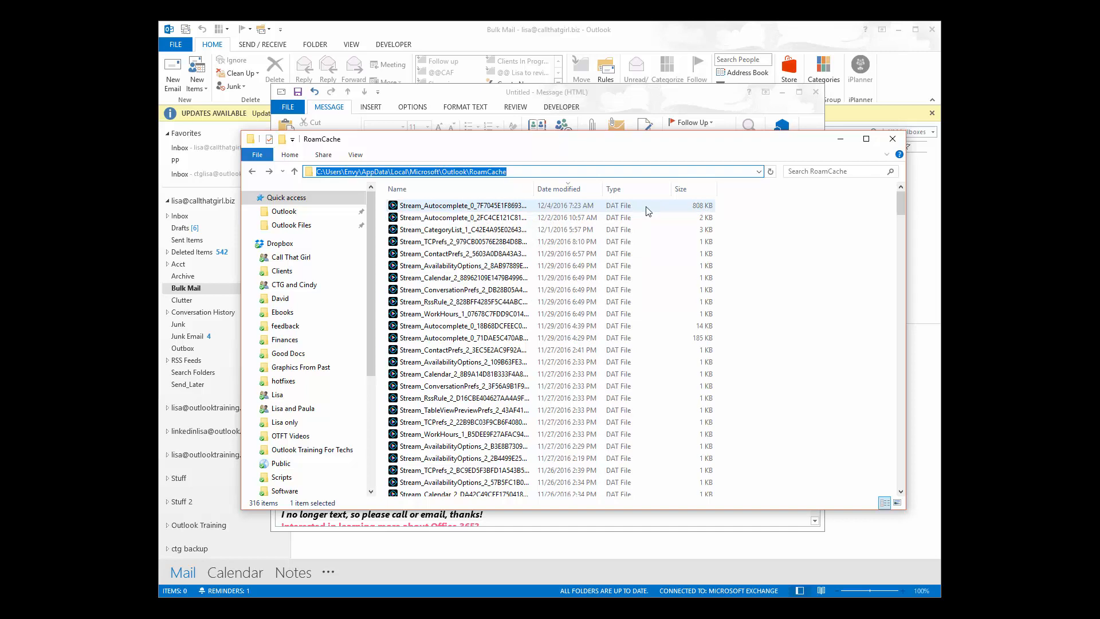
right_click(524, 211)
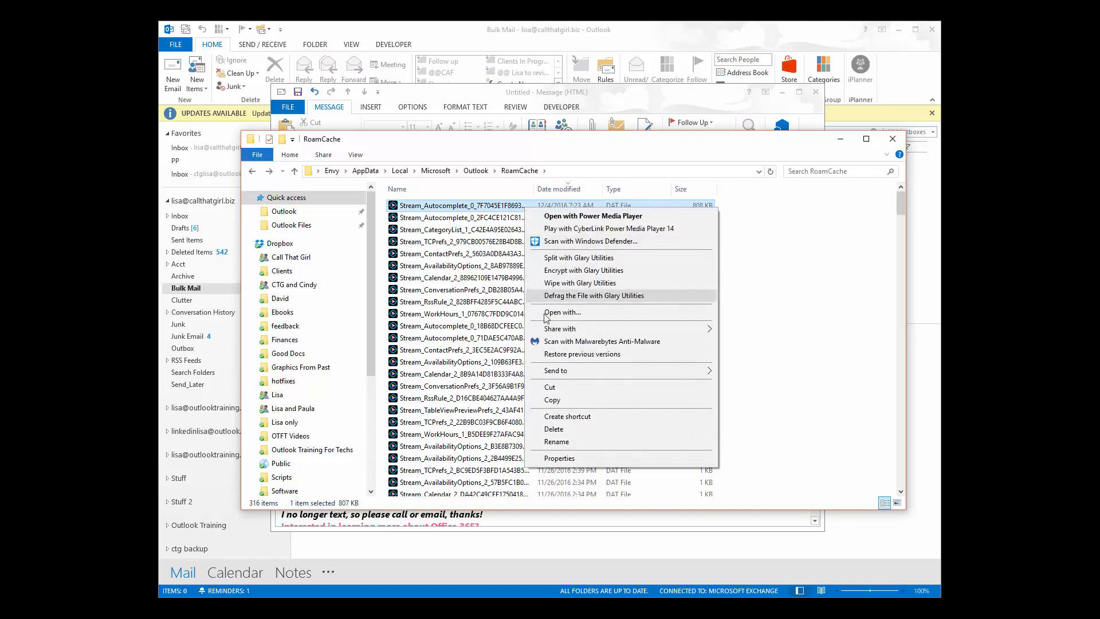
click(554, 399)
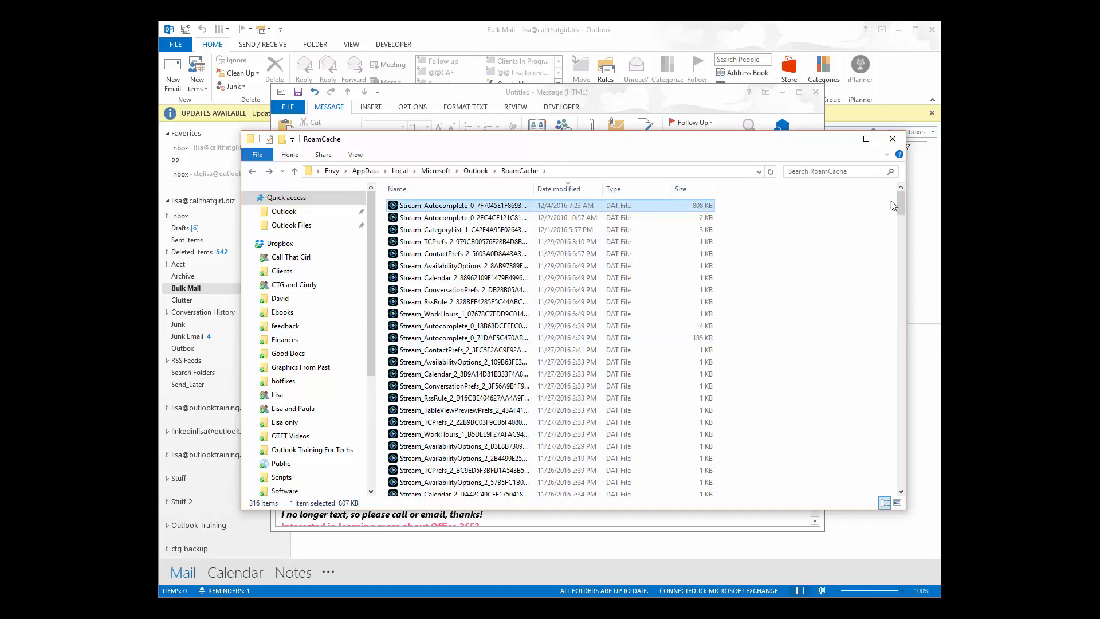
- Open the copy subfolder within RoamCache and paste the copied Stream_Autocomplete file into it
drag(900, 204, 901, 476)
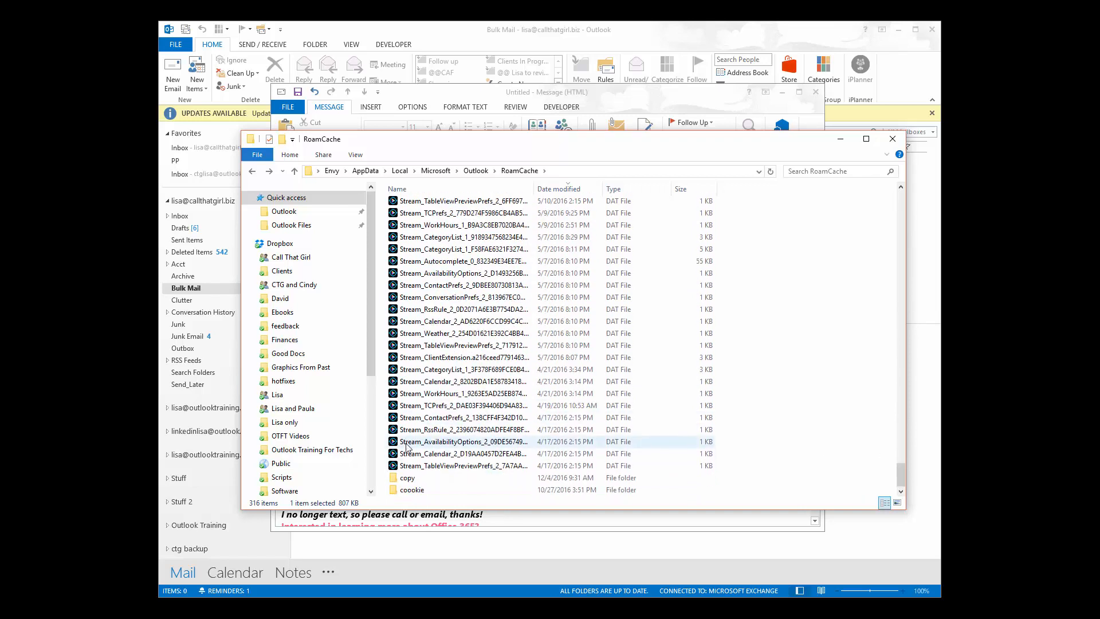
double_click(411, 481)
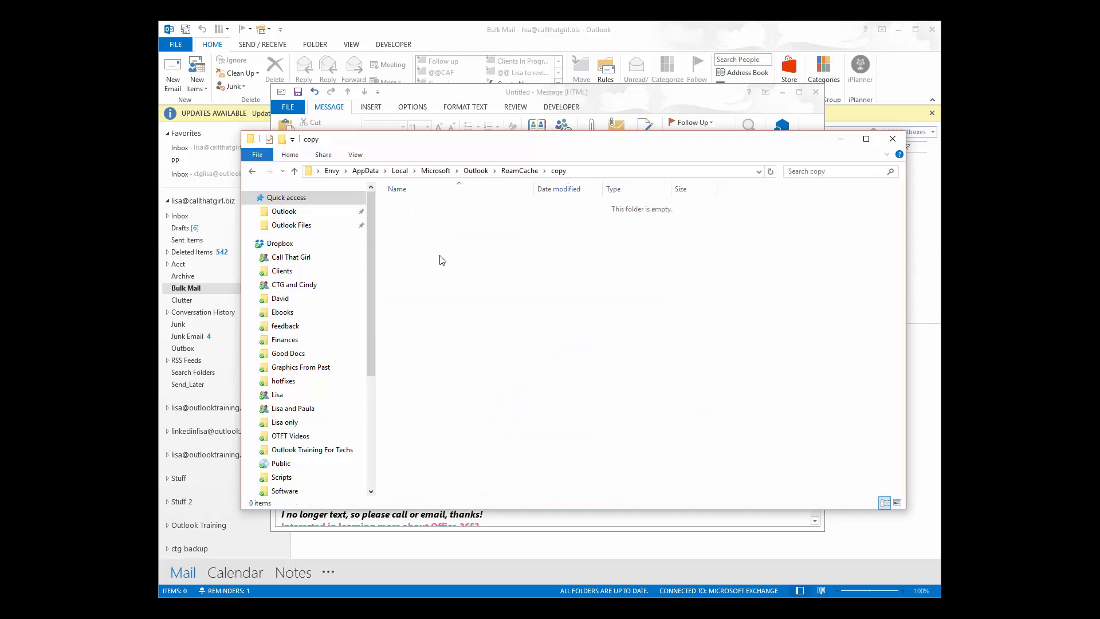
right_click(443, 259)
click(467, 334)
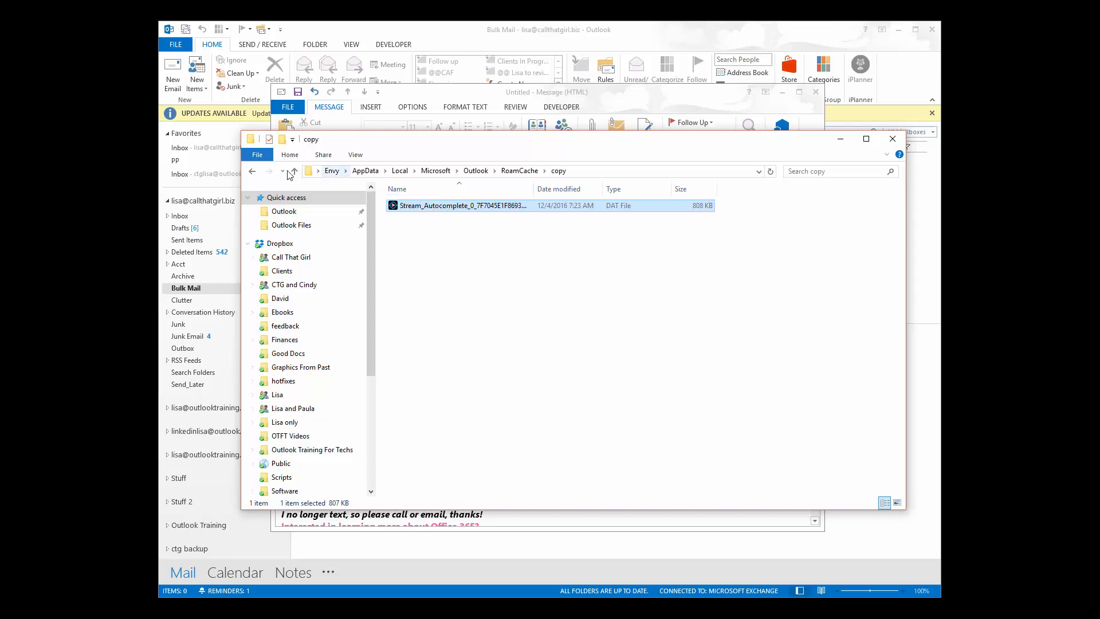
- Return to RoamCache and copy the full file name of the 2 KB Stream_Autocomplete file dated 12/2/2016
click(252, 172)
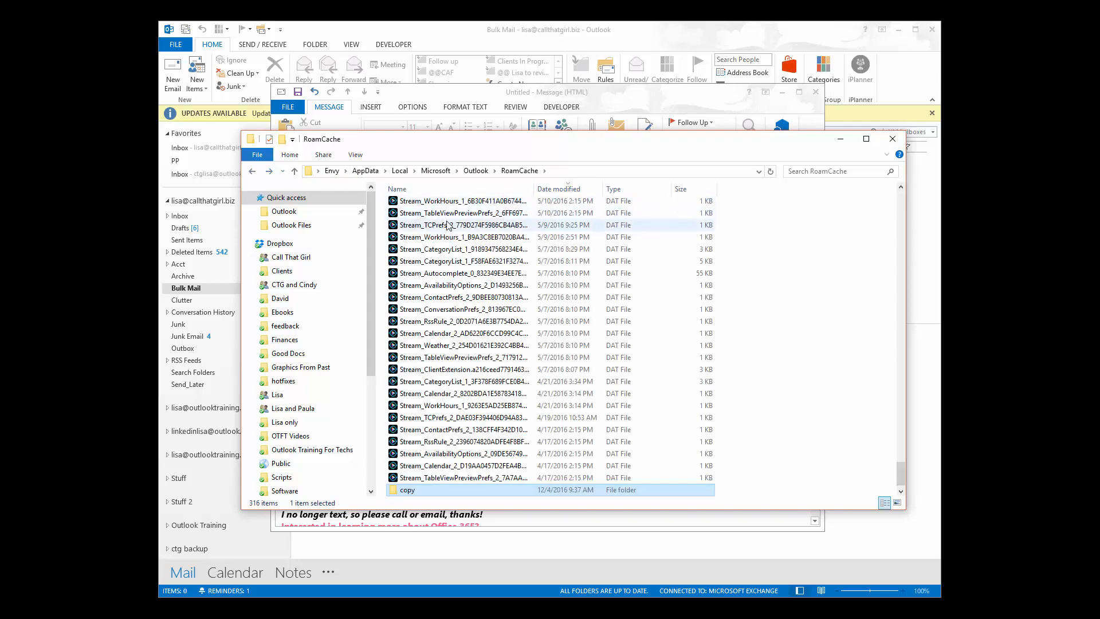
scroll(448, 225, up, 10)
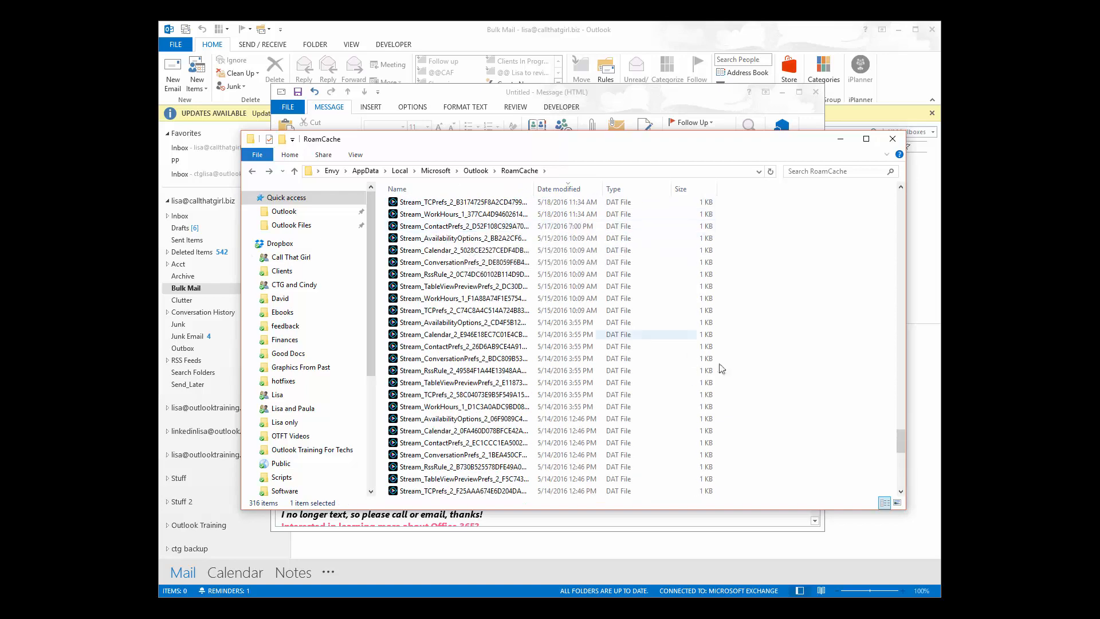
drag(901, 441, 904, 184)
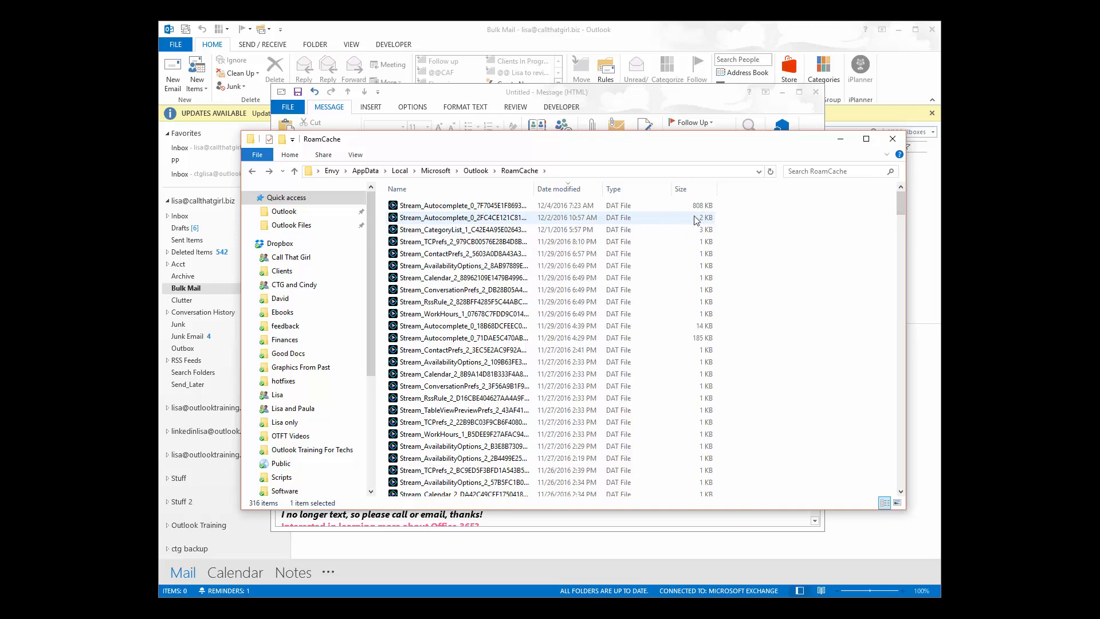
click(483, 220)
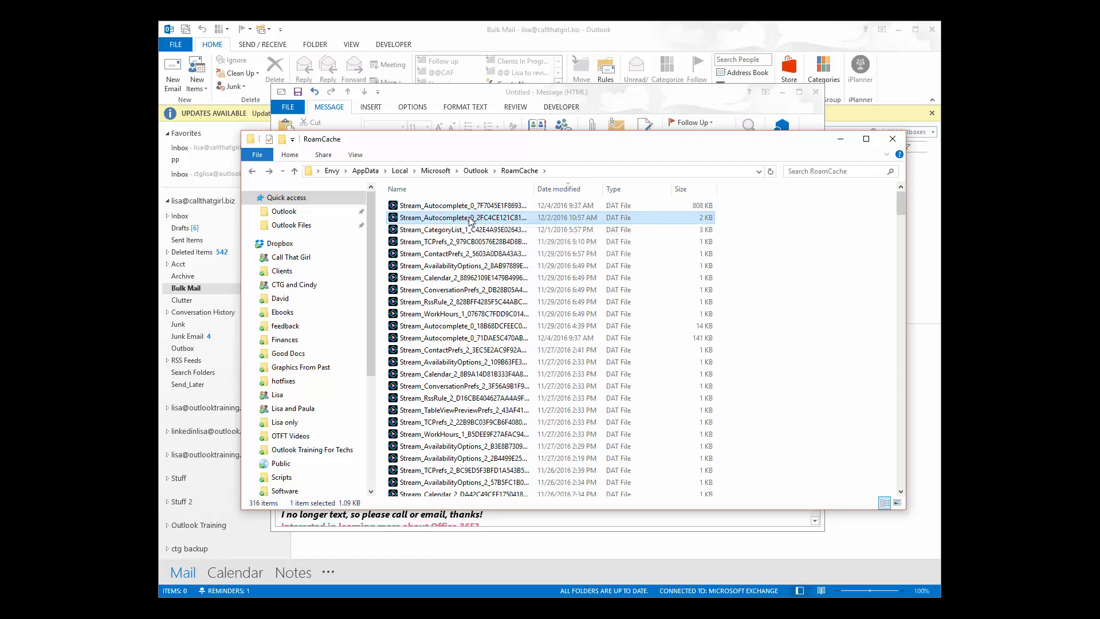
right_click(471, 221)
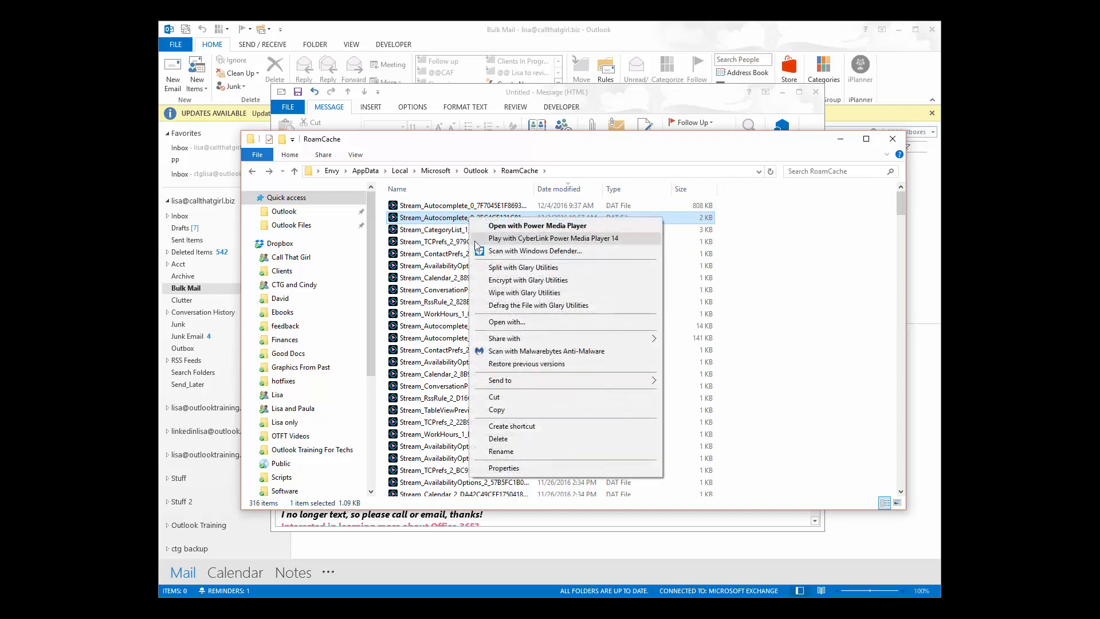
click(502, 452)
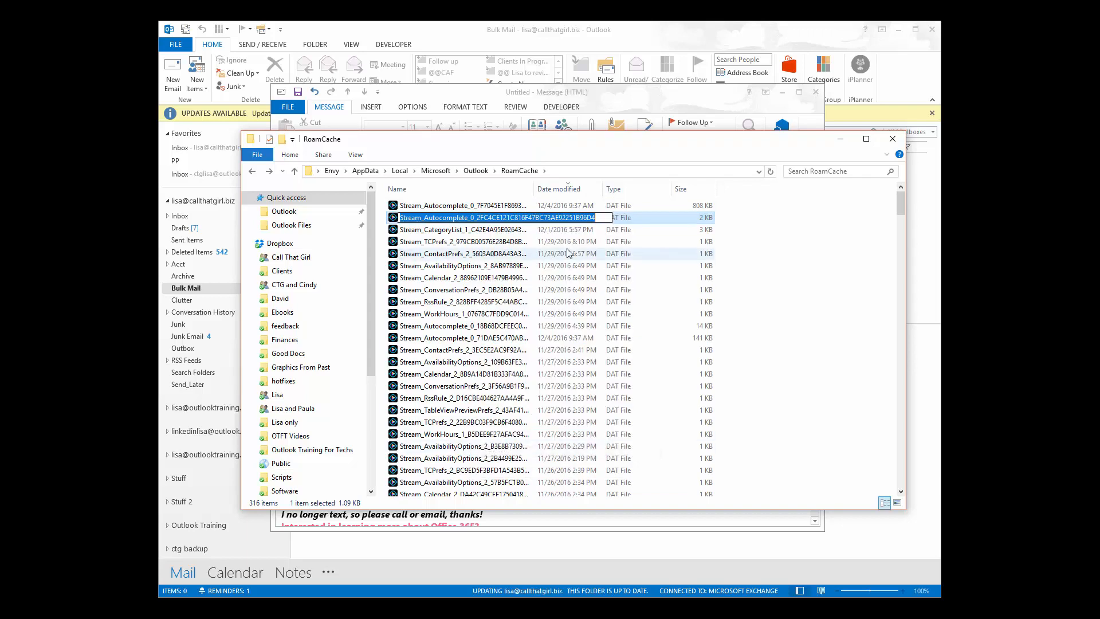
click(604, 217)
drag(579, 217, 383, 225)
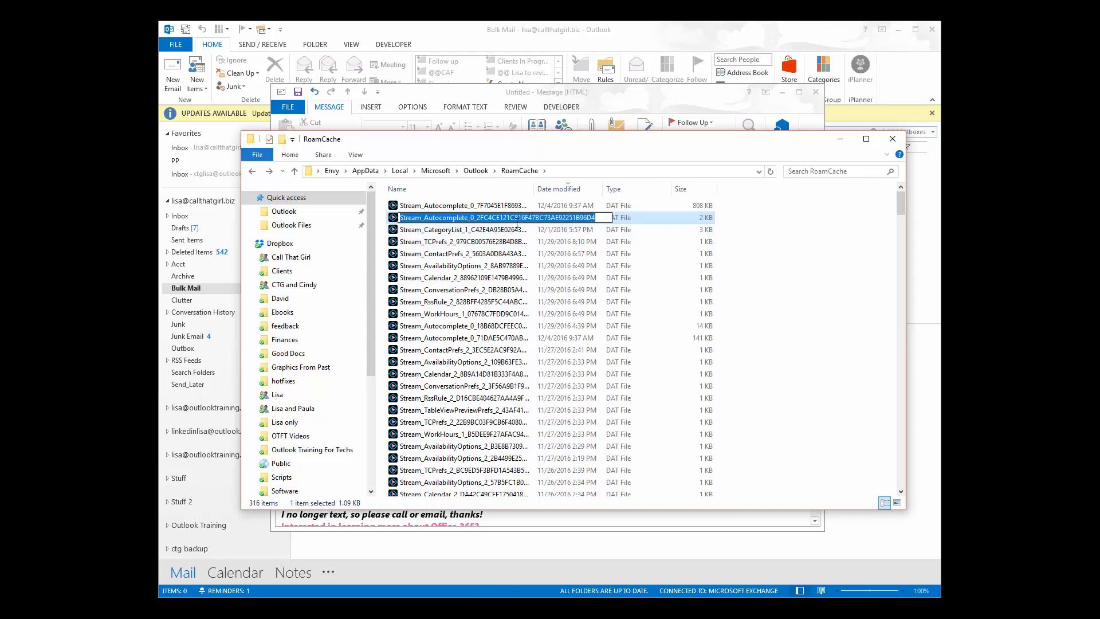
- In the copy folder, rename the autocomplete file to Stream_Autocomplete_0_2FC4CE121C816F47BC73AE92251B96D4 and copy the renamed file
drag(901, 203, 903, 488)
click(408, 478)
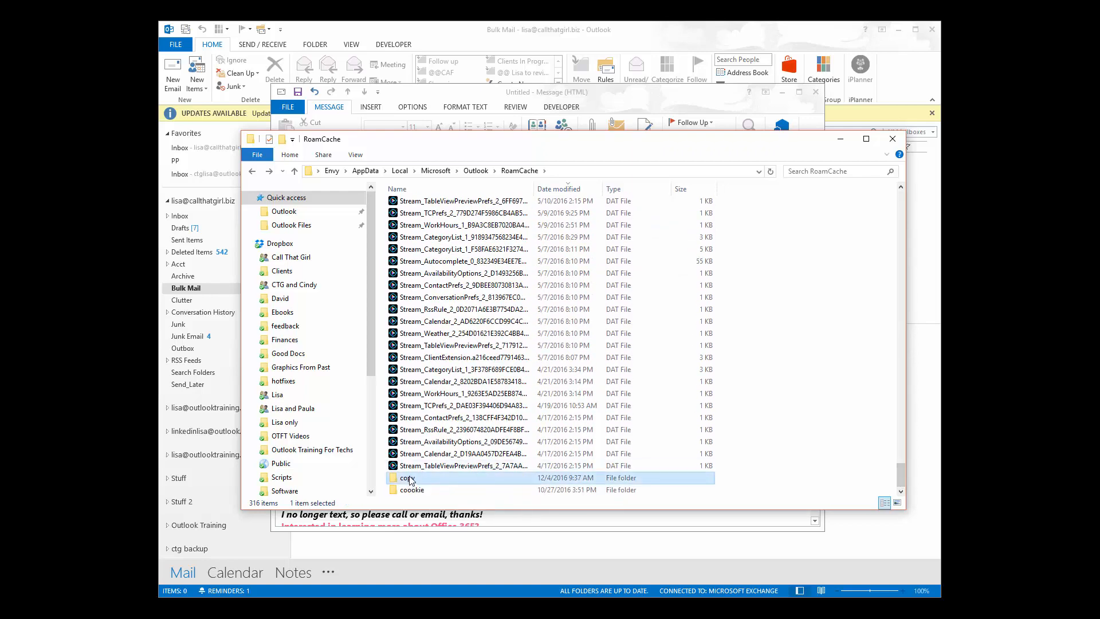
double_click(410, 479)
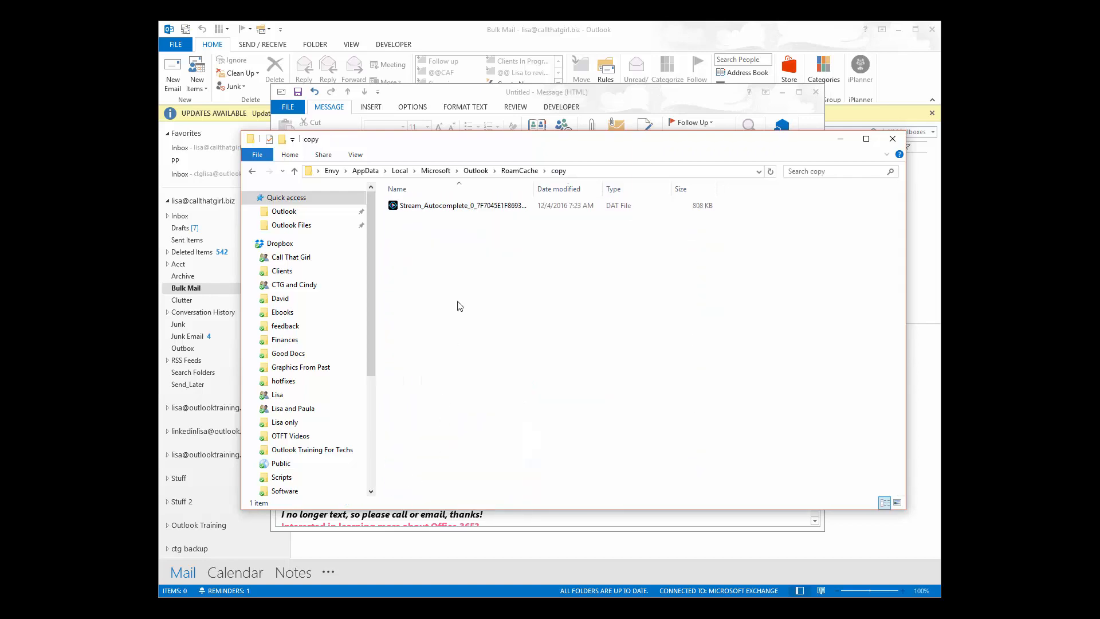
right_click(424, 205)
click(483, 438)
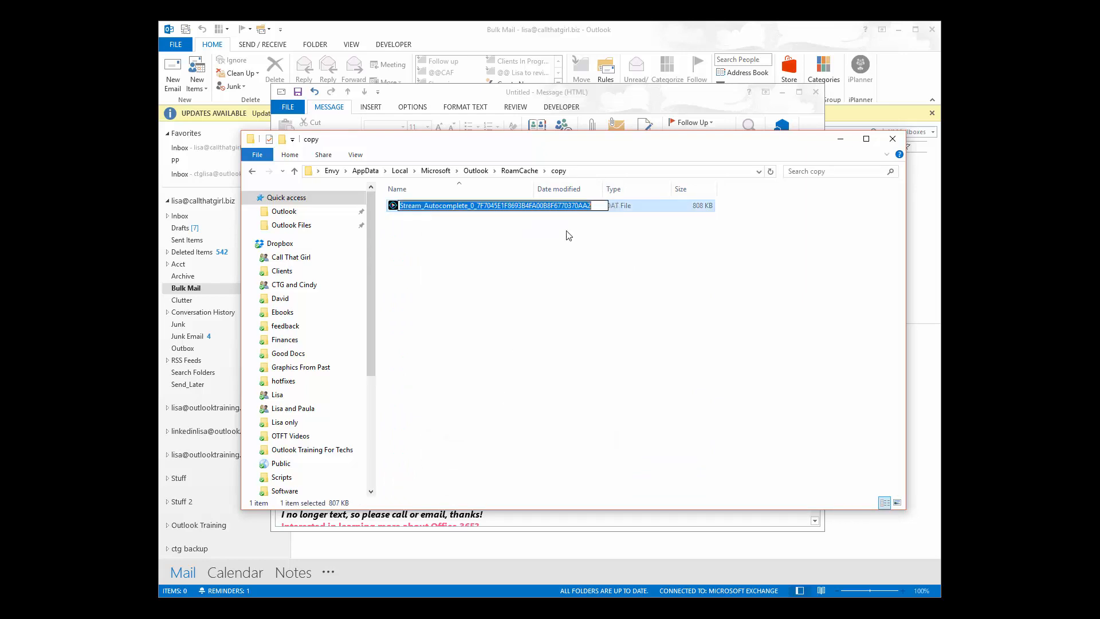
click(599, 205)
key(ctrl+a)
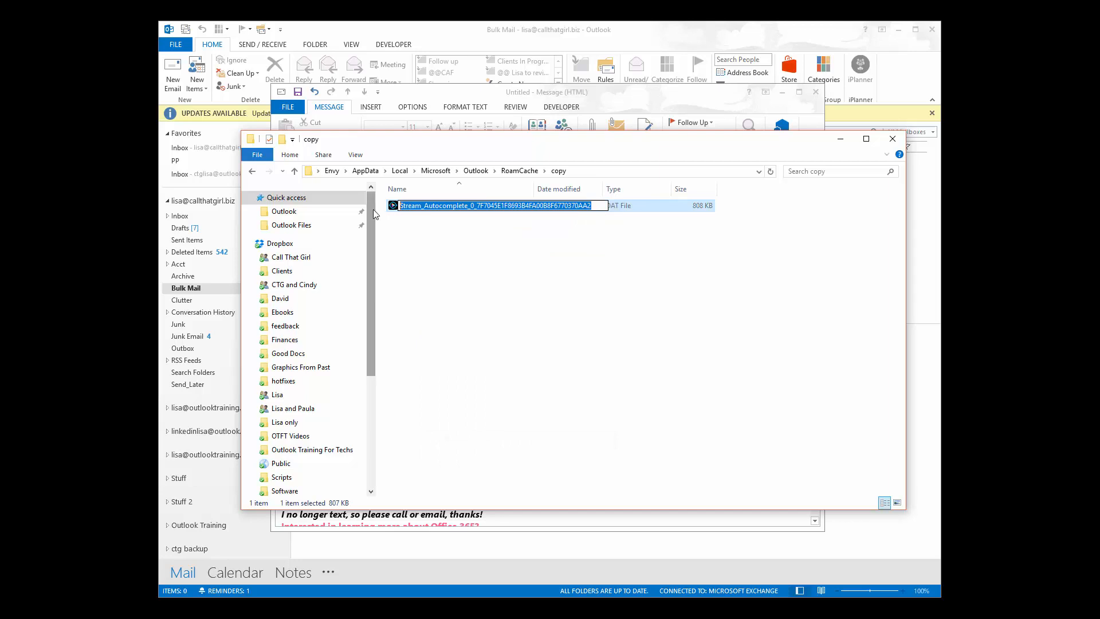
key(ctrl+v)
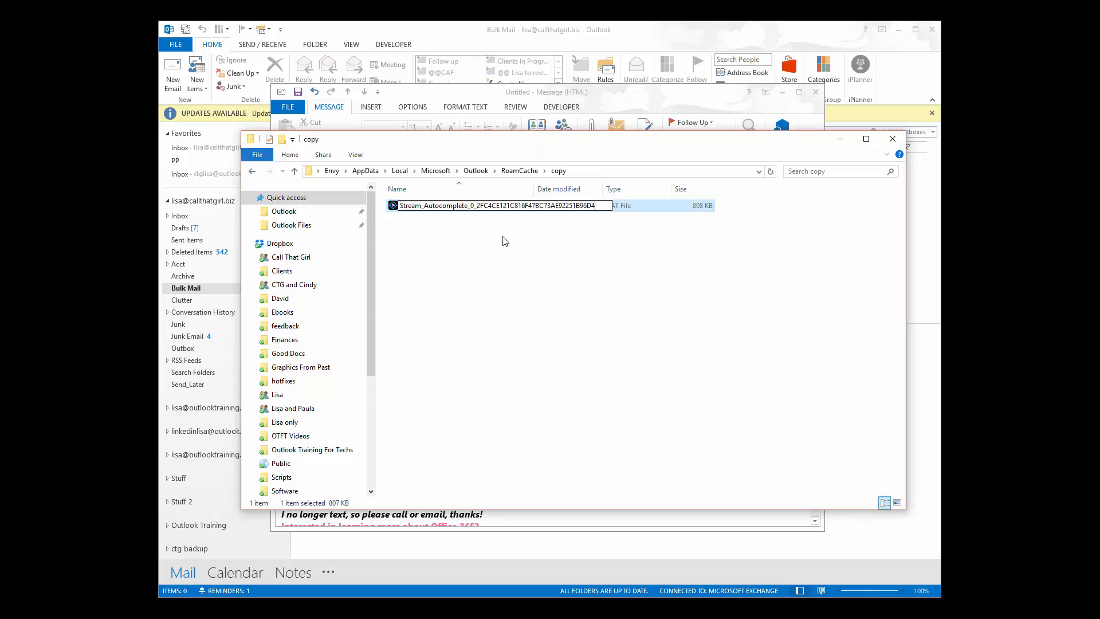
click(504, 238)
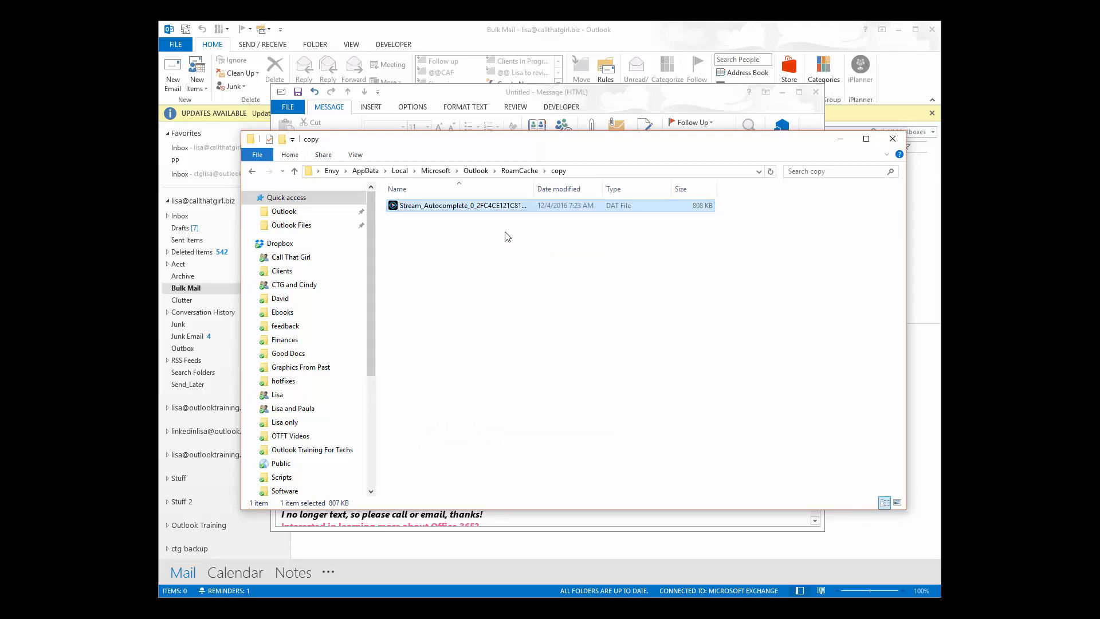
right_click(488, 206)
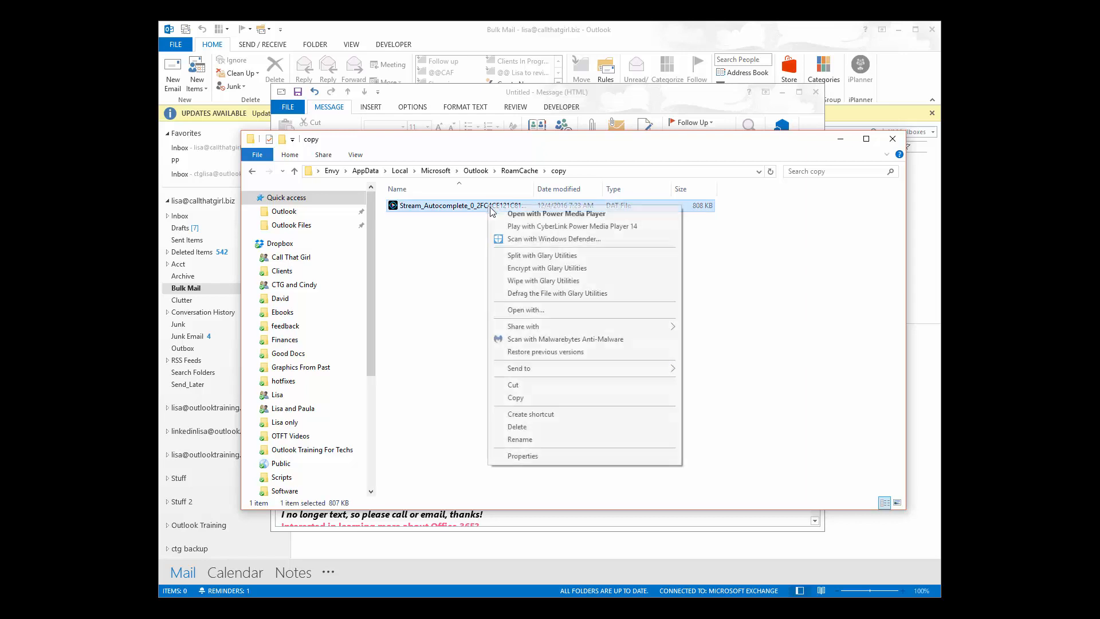
click(536, 398)
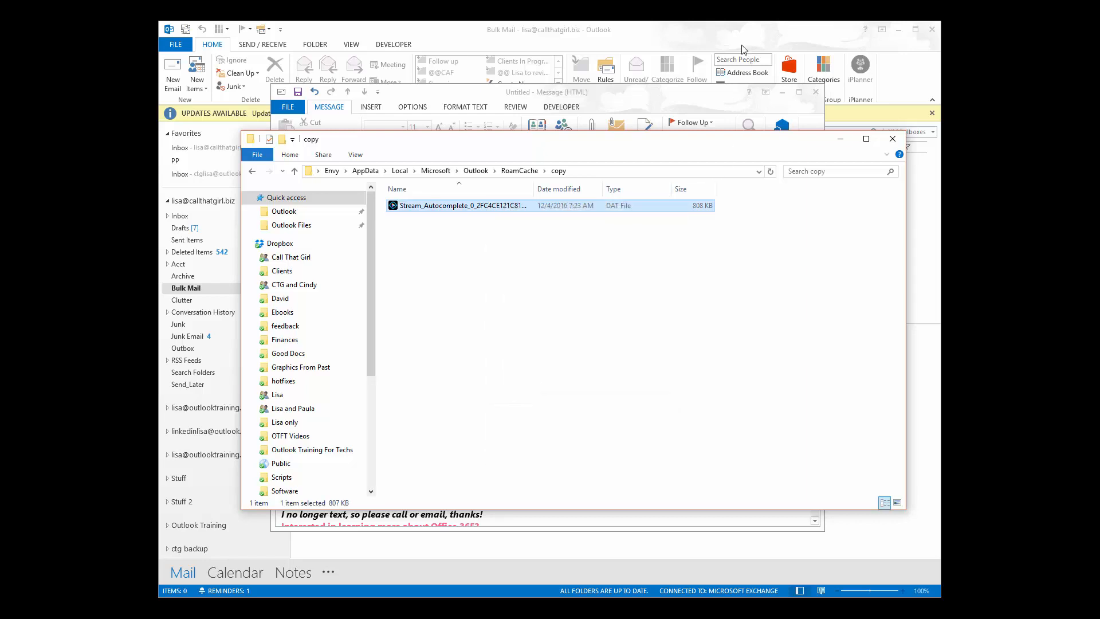
- Close the untitled message without saving it and exit Outlook
click(718, 93)
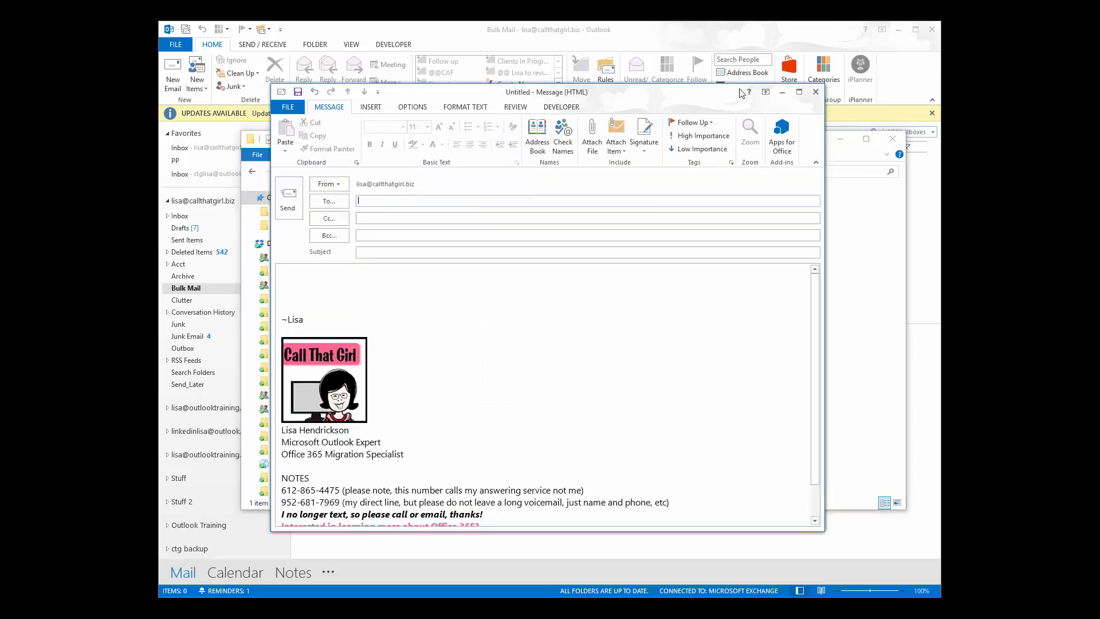
click(816, 92)
click(580, 353)
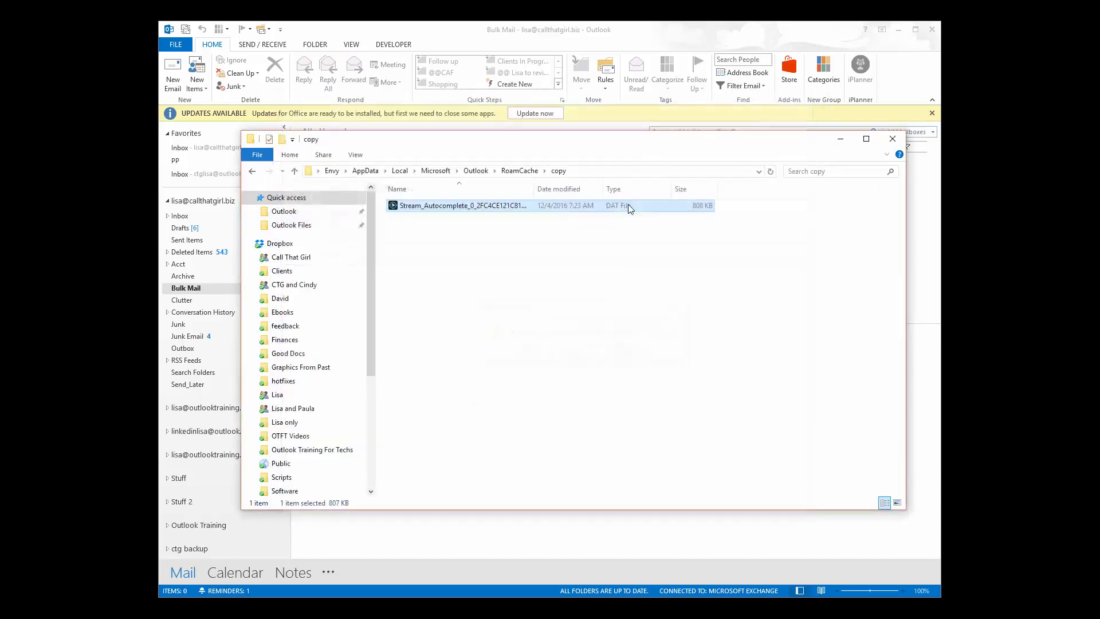
click(713, 38)
click(935, 28)
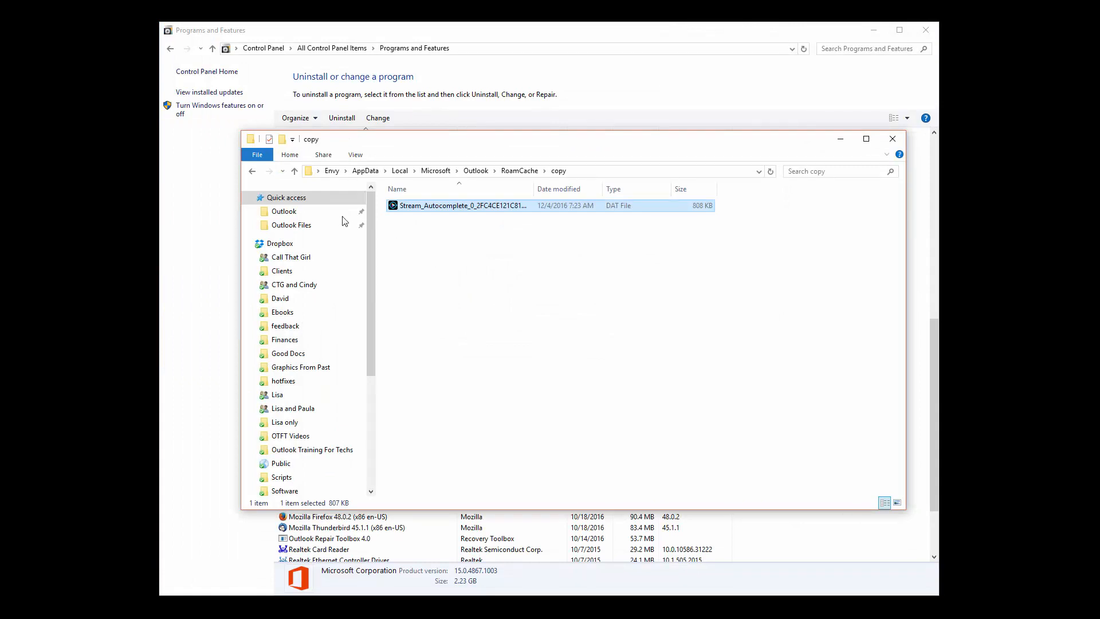
- Go back to the RoamCache folder and paste the renamed autocomplete file there
click(253, 172)
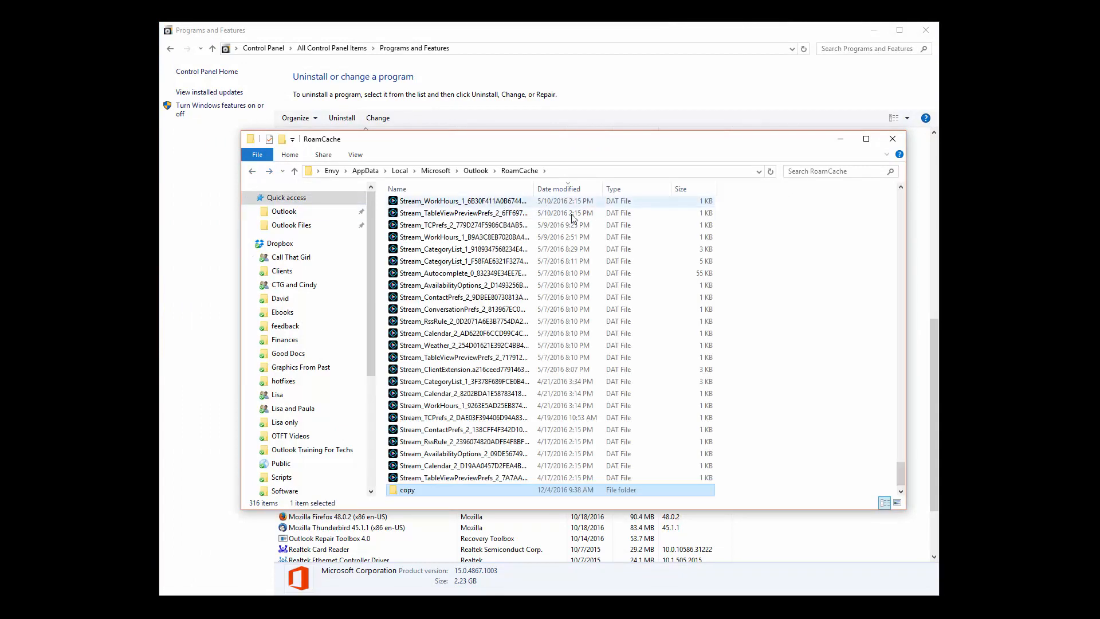
right_click(741, 269)
click(755, 346)
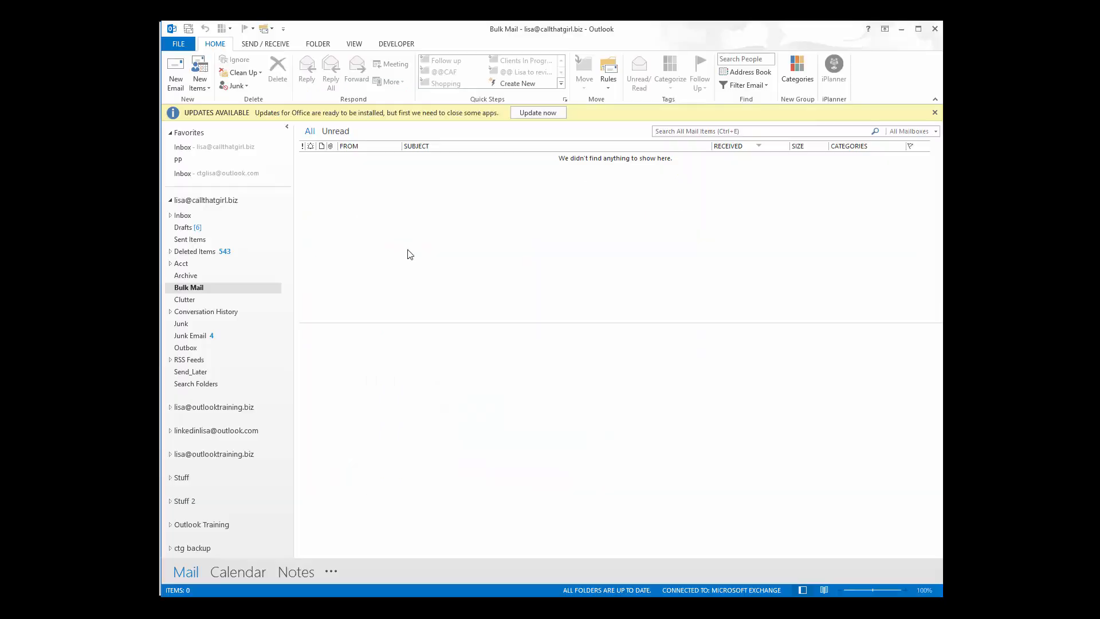
- In Outlook, start a new message and enter "a" as the recipient to check the autocomplete suggestions
click(179, 86)
click(369, 199)
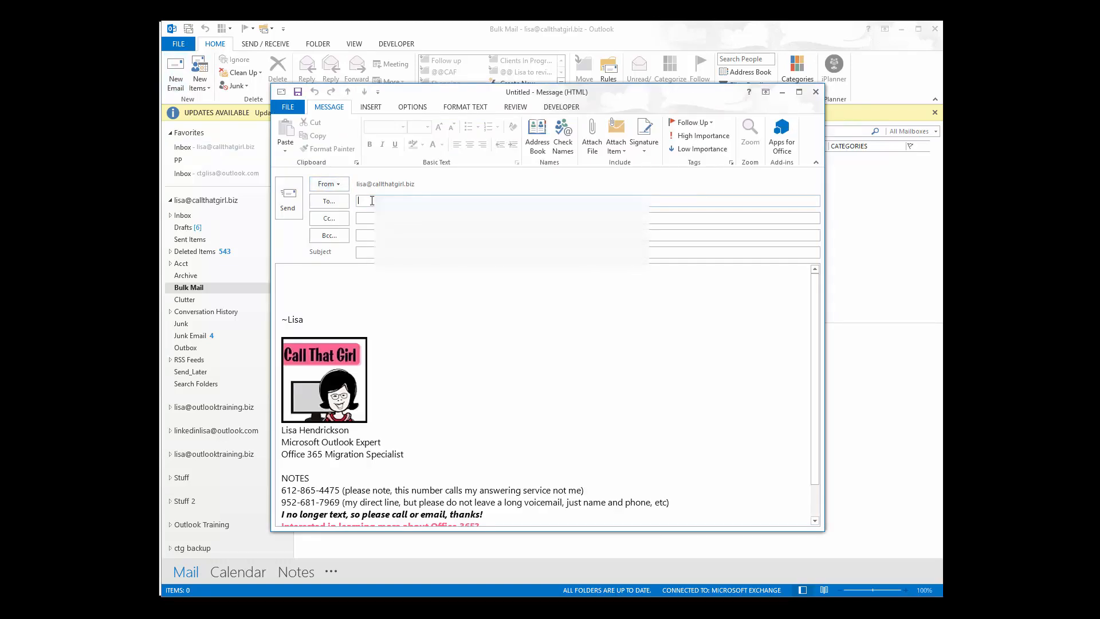
text(a)
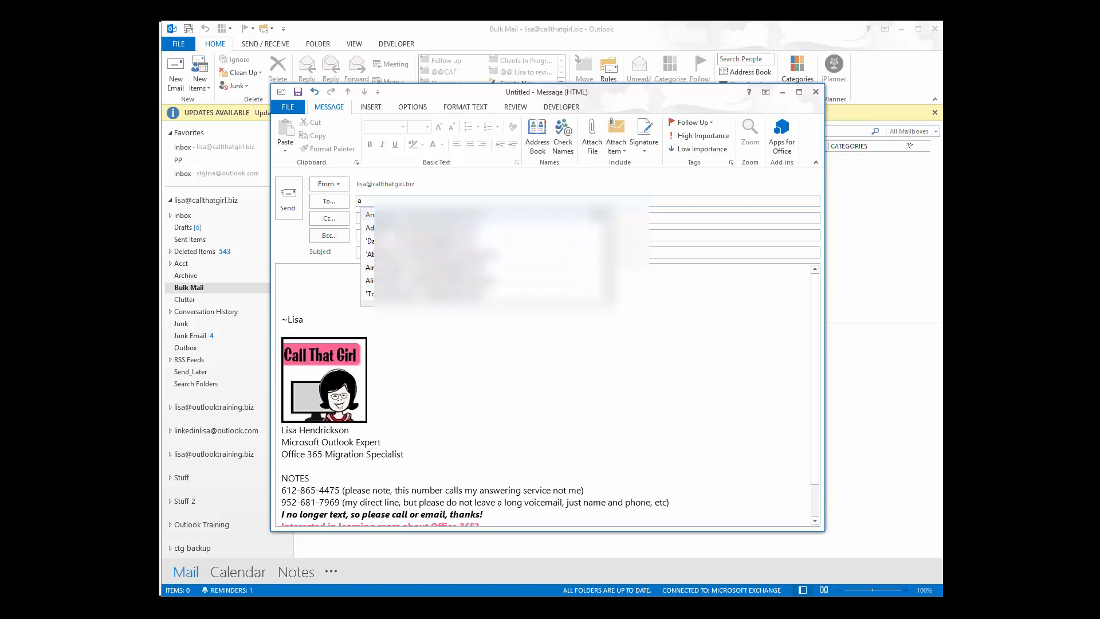
key(Return)
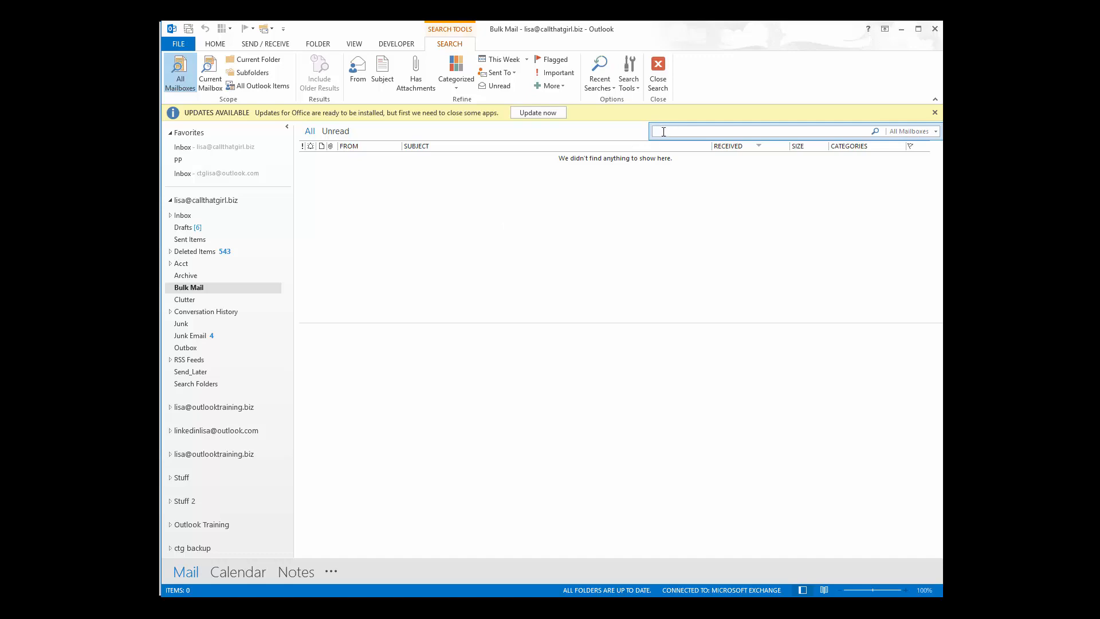
- Check the Indexing Status from the search tools and dismiss the dialog
click(629, 88)
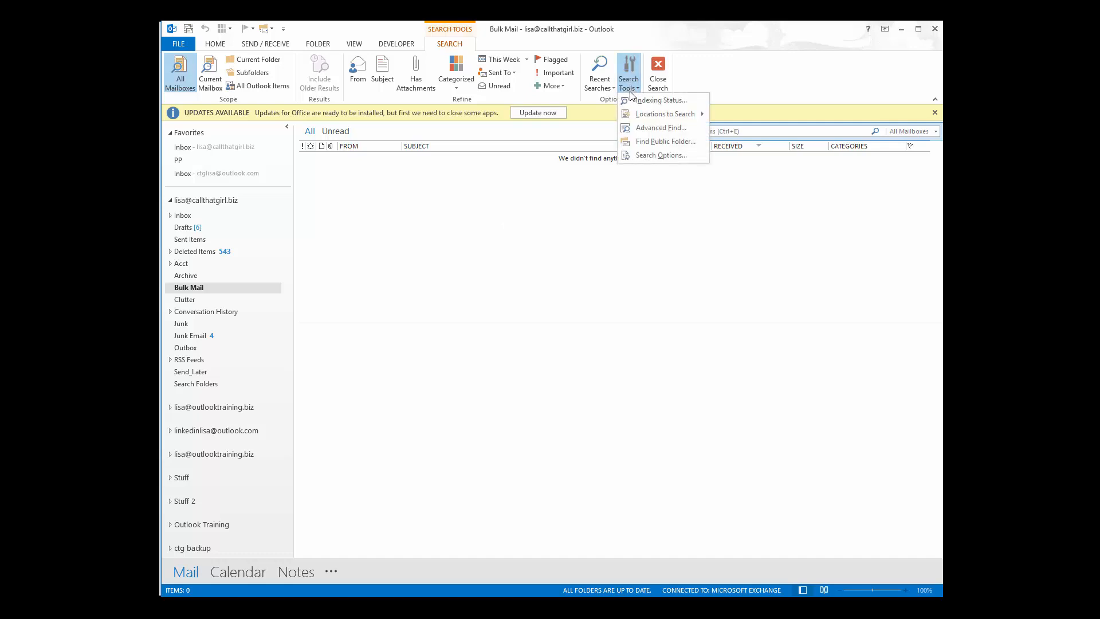
click(635, 100)
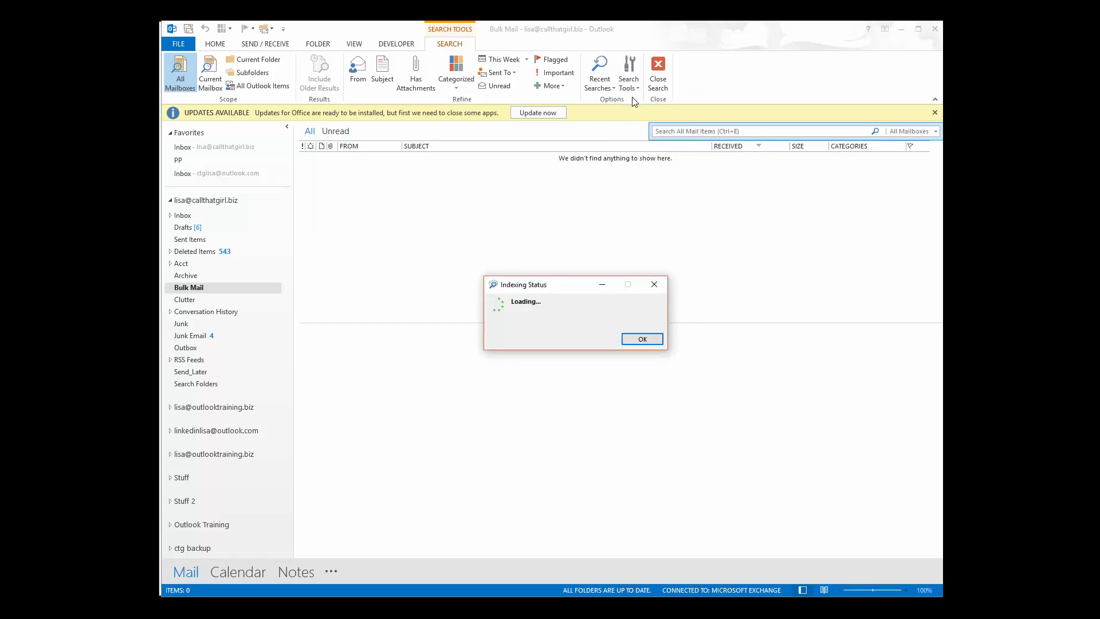
drag(570, 284, 537, 223)
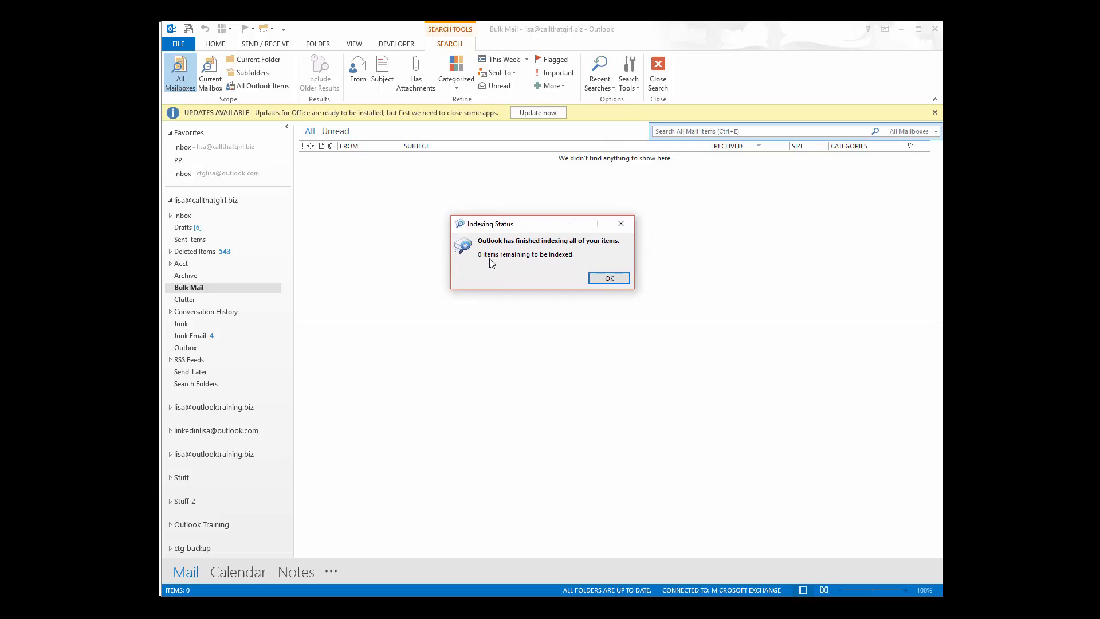
click(605, 280)
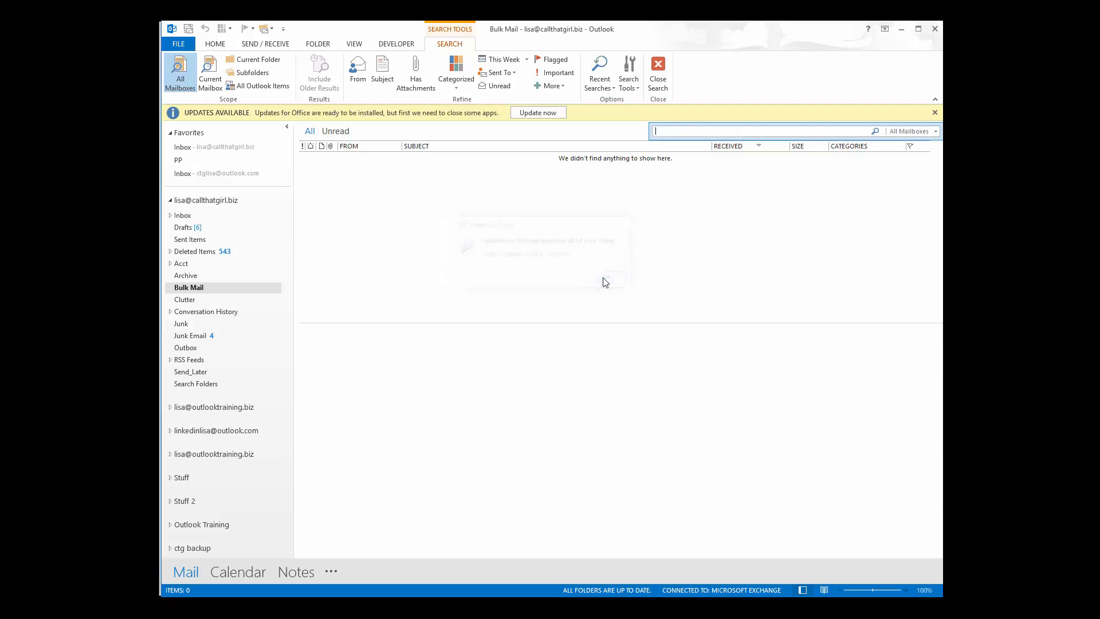
- Display the mailboxes and data files listed under Locations to Search
click(902, 132)
click(629, 85)
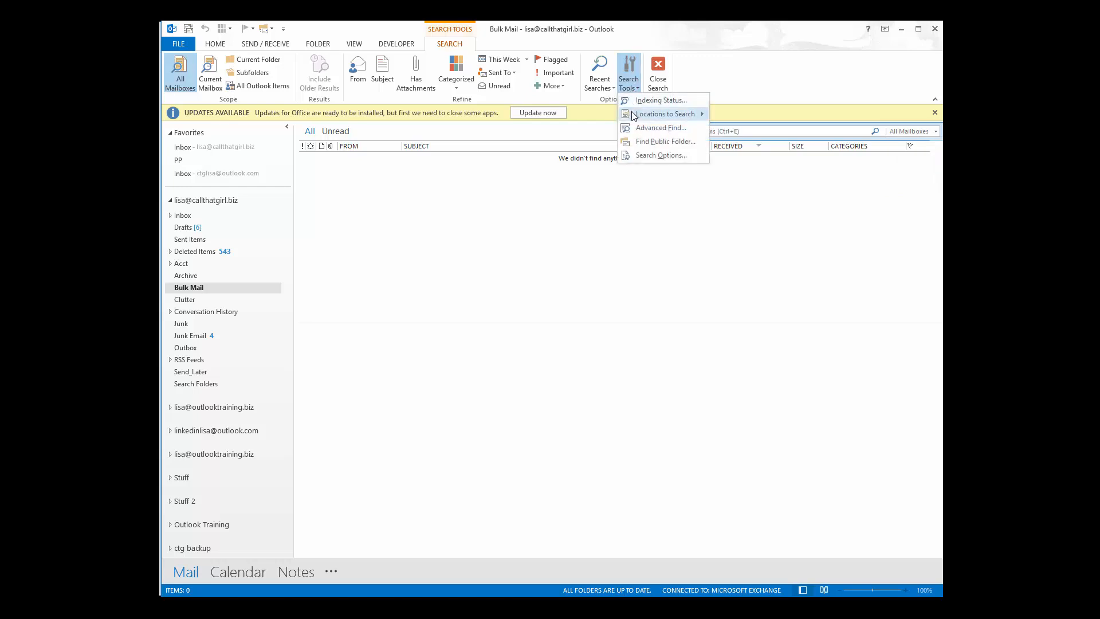
mouse_move(635, 114)
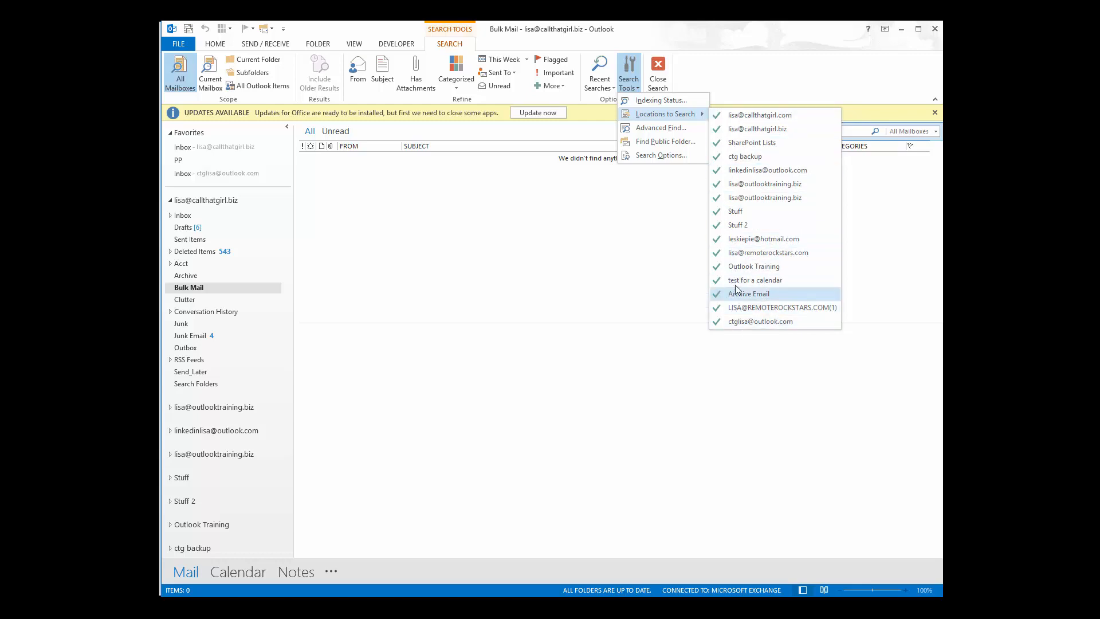
- Open Outlook's Search Options, review the search settings and open Indexing Options
click(655, 158)
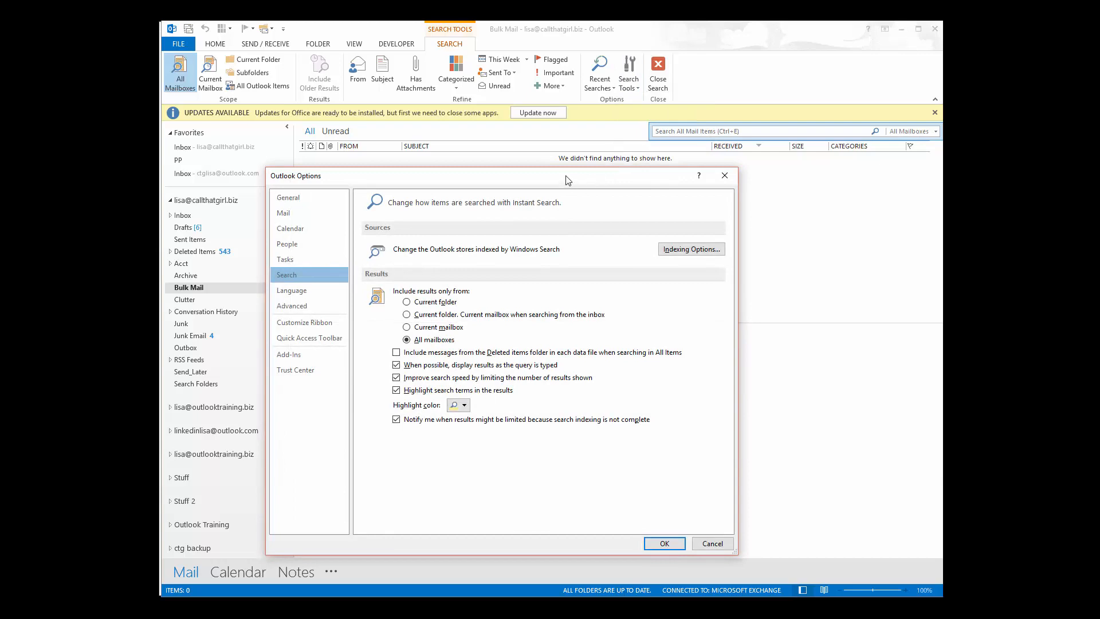
drag(566, 181, 595, 119)
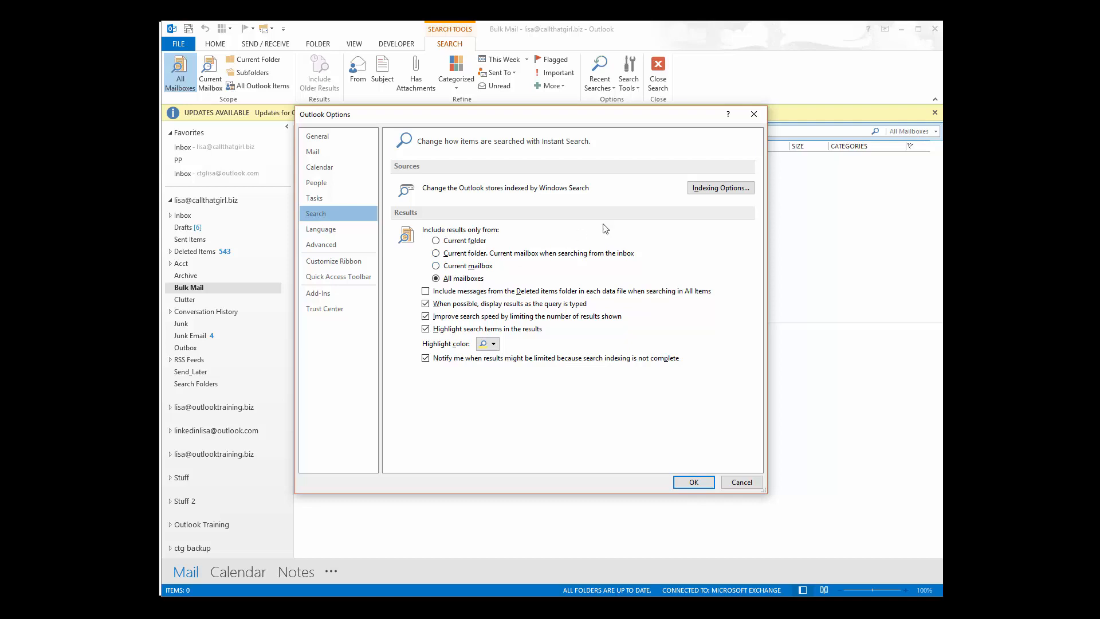
click(718, 189)
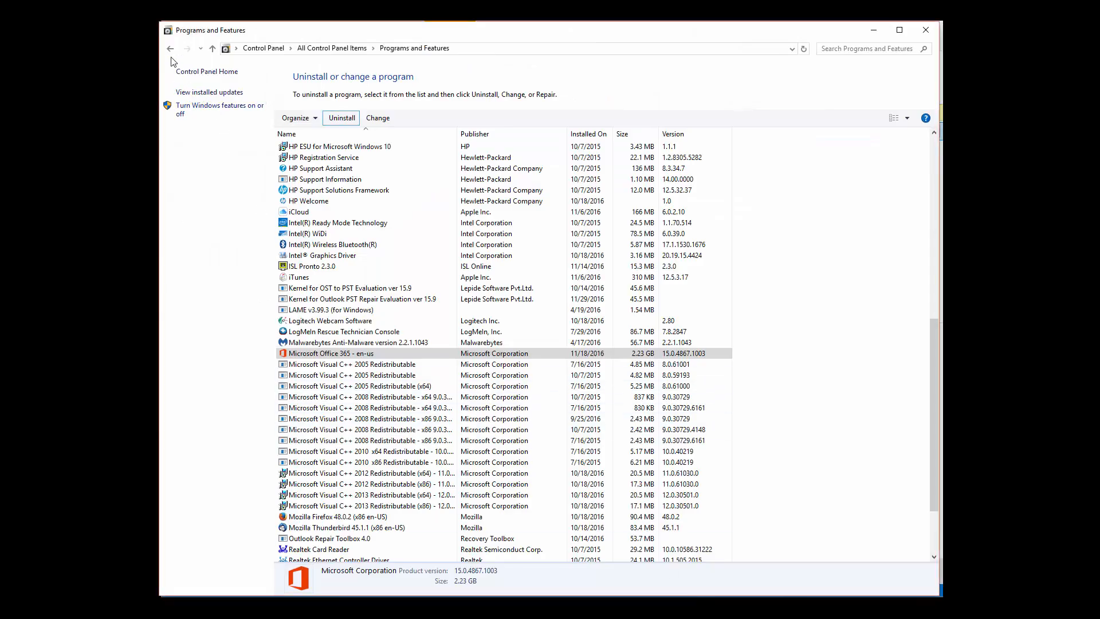
- Open Indexing Options from the Control Panel and review the included locations, including Microsoft OneNote, Microsoft Outlook, Start Menu and Users
click(171, 50)
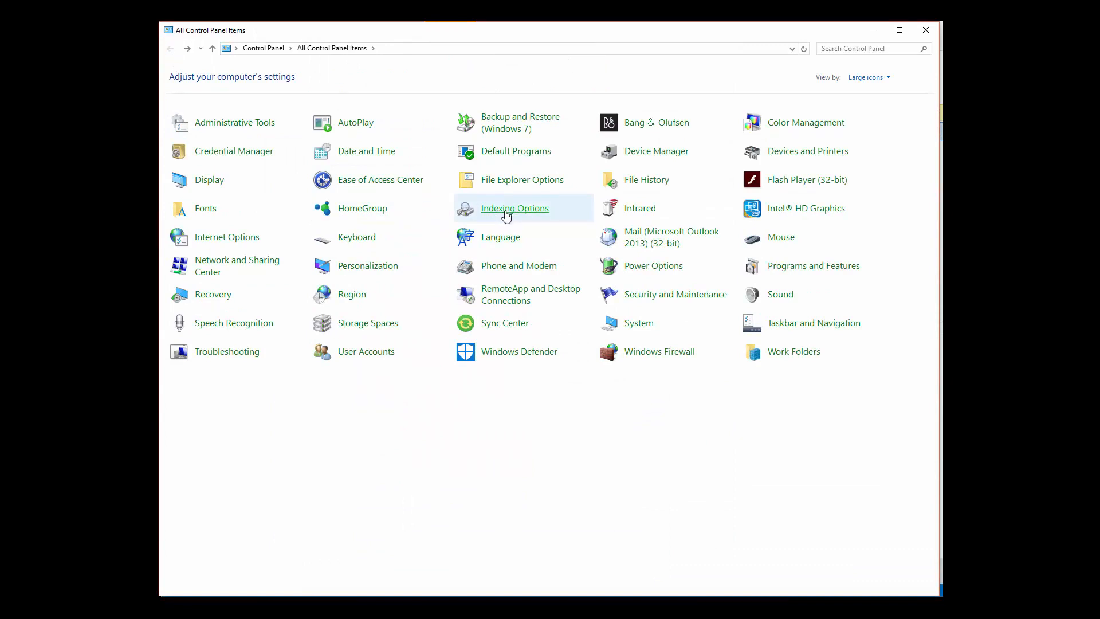
click(506, 215)
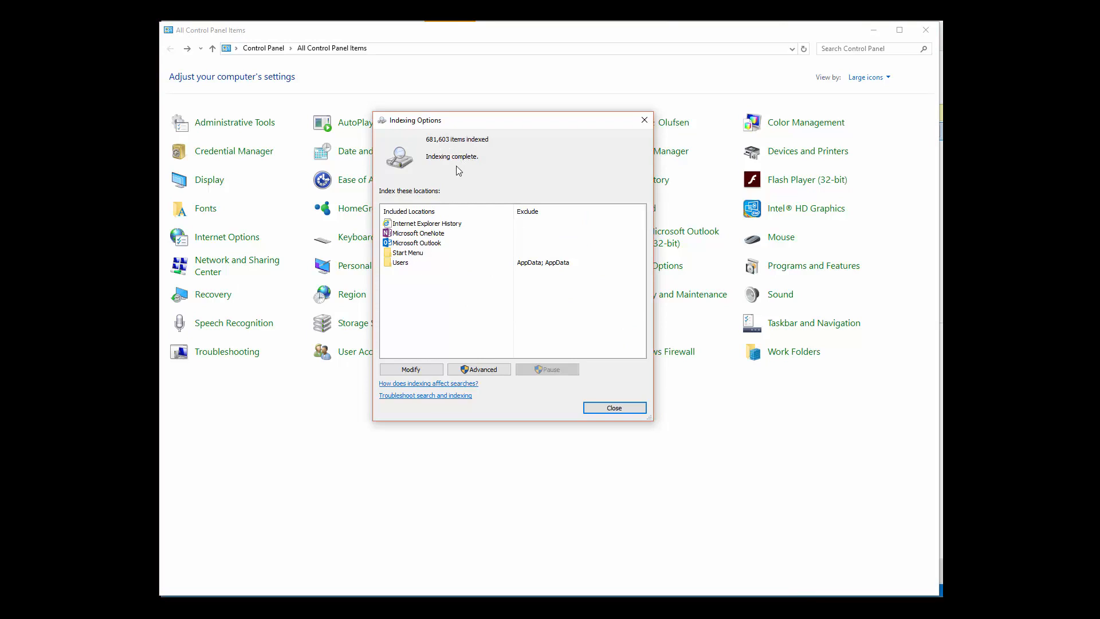
click(419, 236)
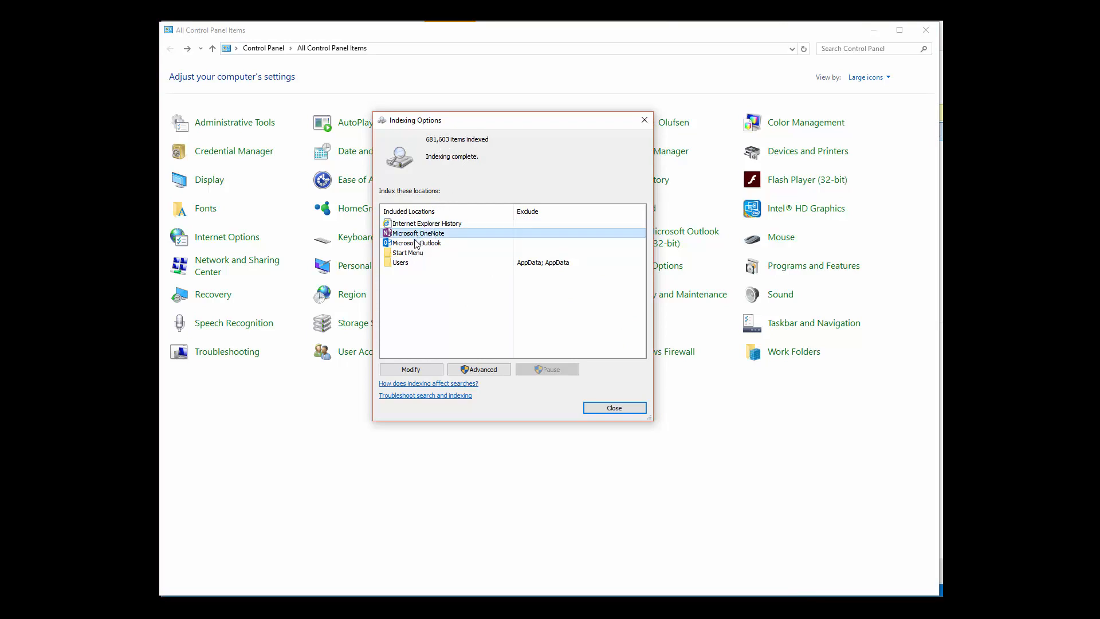
click(415, 244)
click(408, 253)
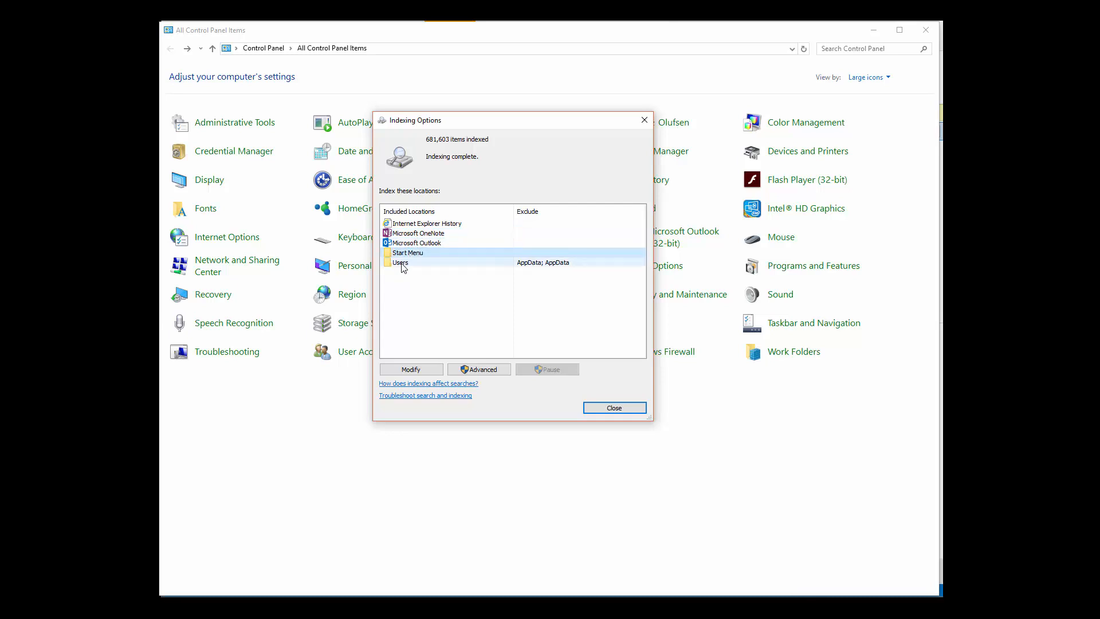
click(408, 263)
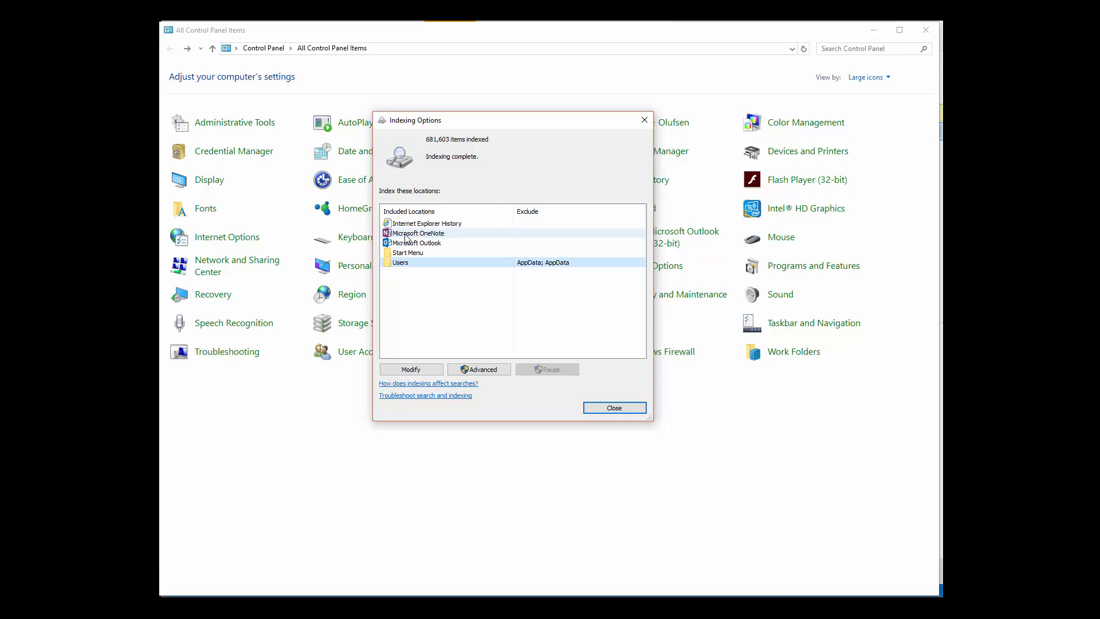
- Try excluding the Visio content folder, Internet Explorer History and Microsoft OneNote from the indexed locations, and cancel the changes
click(406, 370)
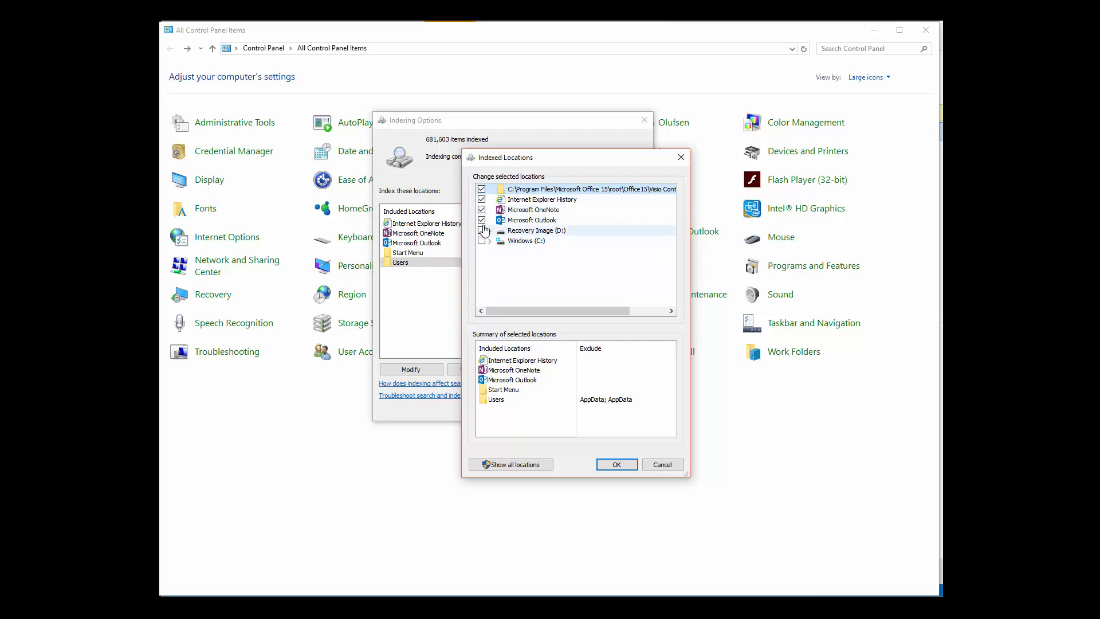
click(482, 190)
click(481, 199)
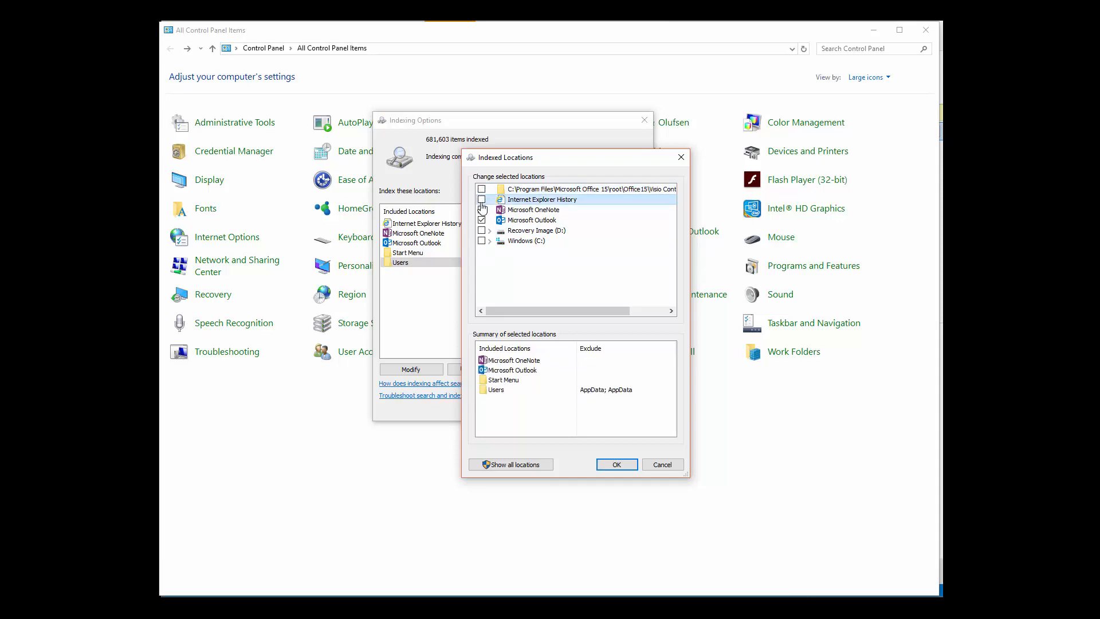
click(482, 210)
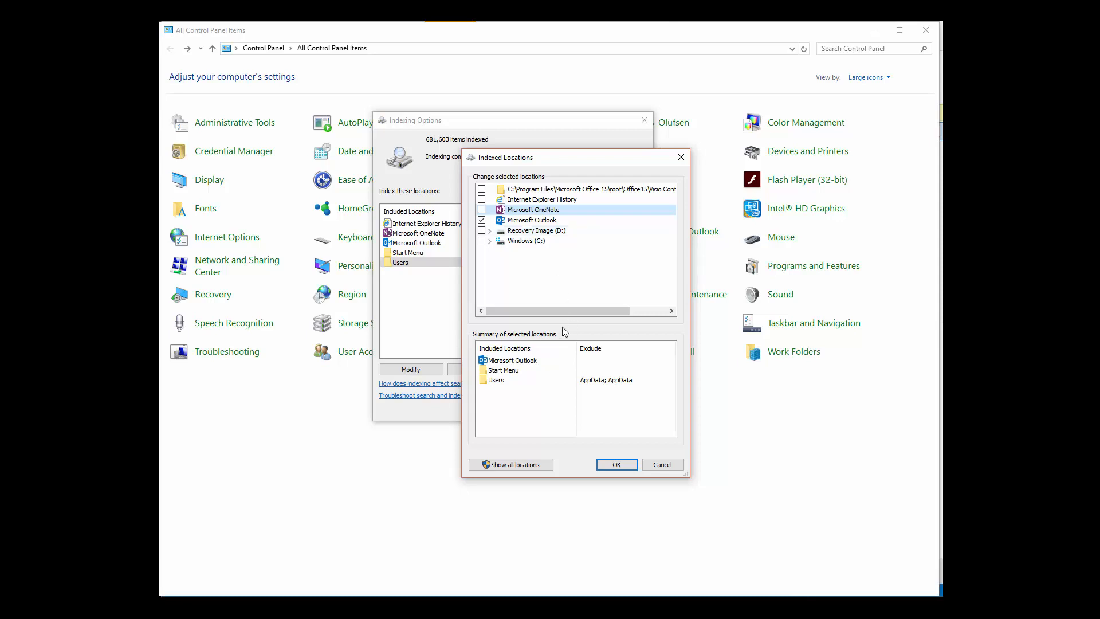
click(662, 465)
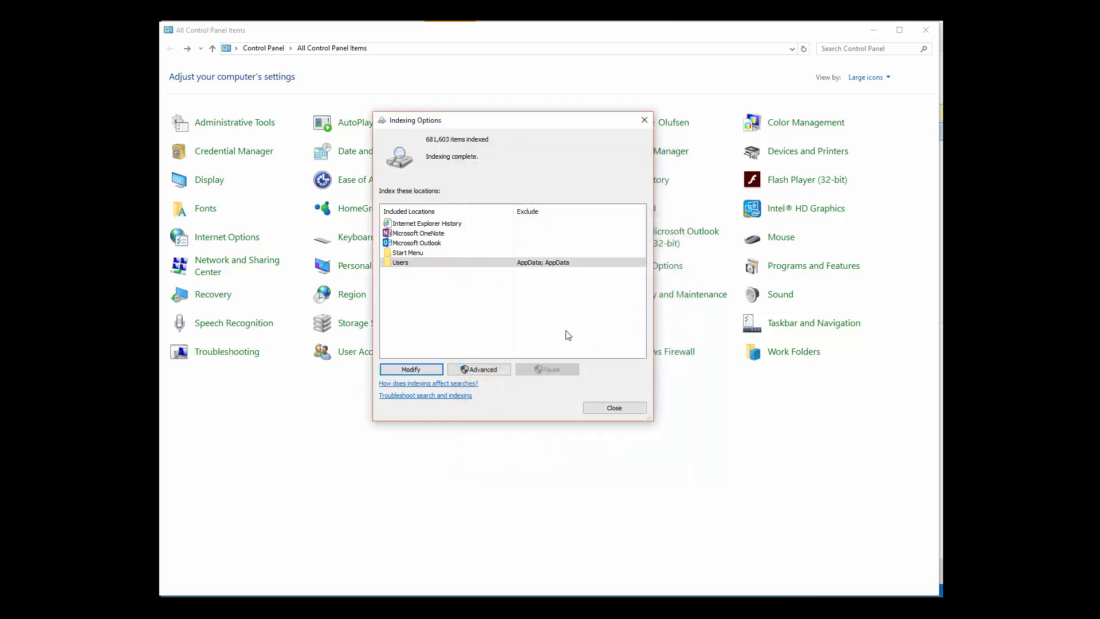
- Start an index rebuild from the advanced indexing options, cancel it at the confirmation and close Indexing Options
click(474, 371)
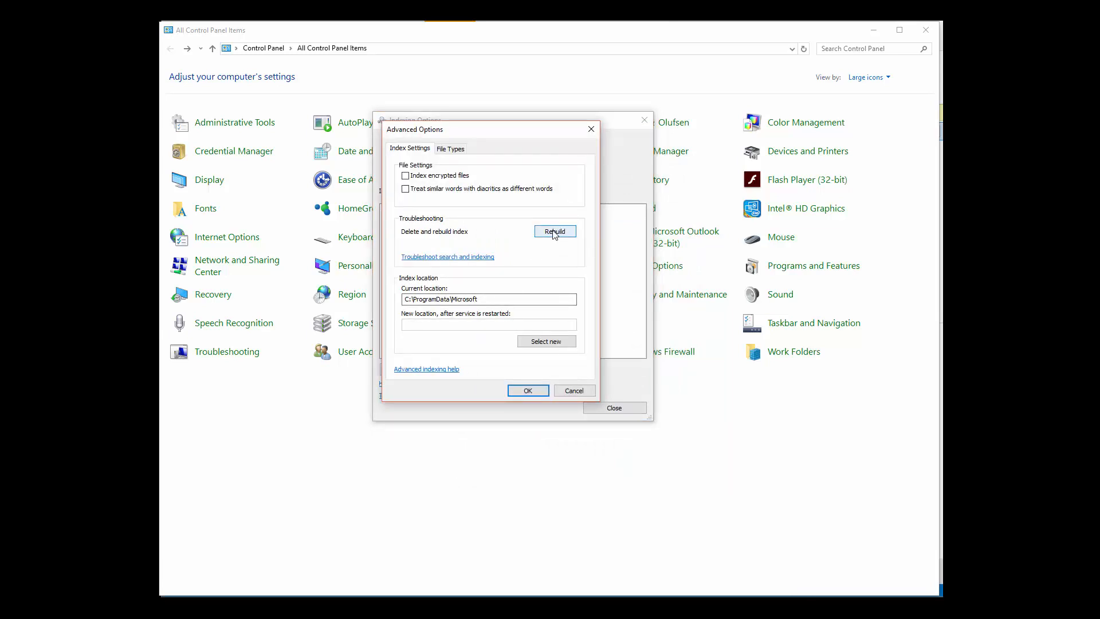
click(555, 232)
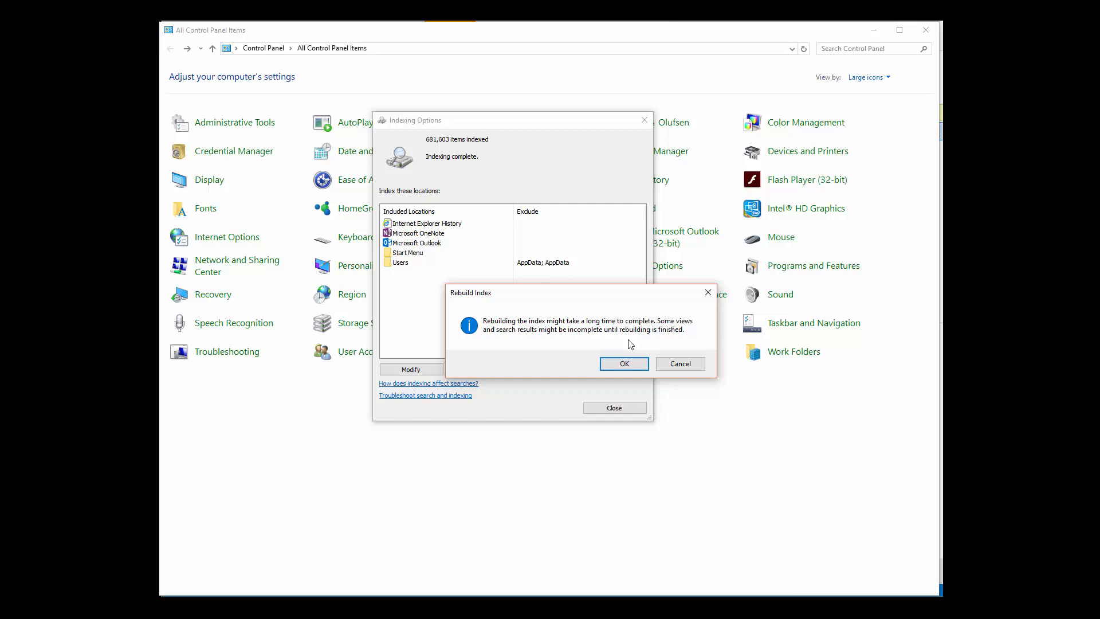
click(676, 364)
click(612, 408)
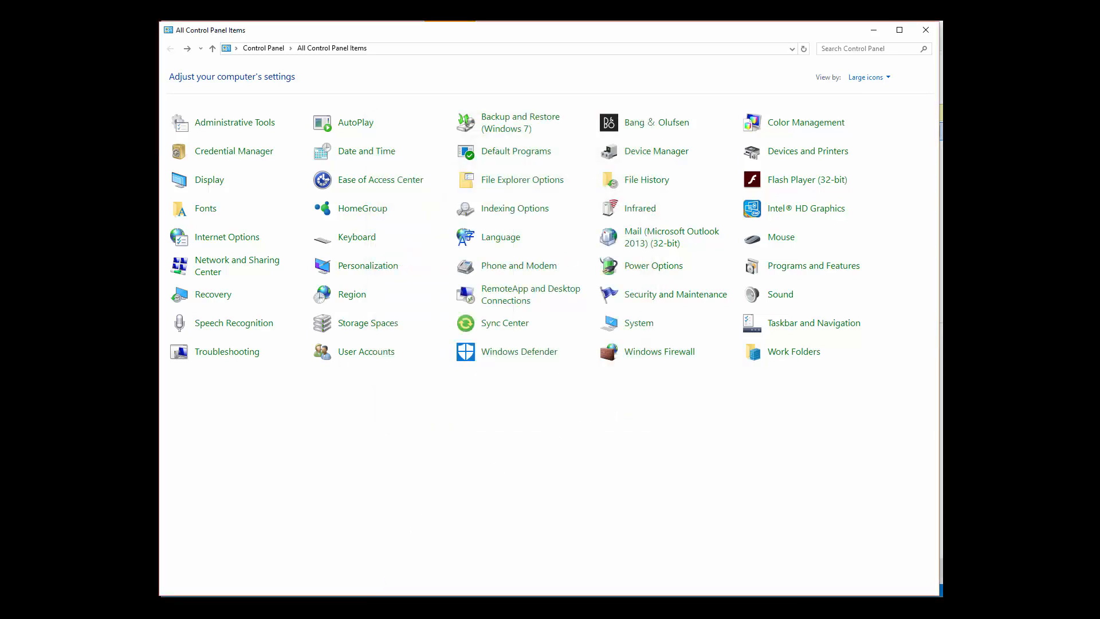
- Switch back to Outlook, cancel the Outlook Options and check the Indexing Status
key(alt+Tab)
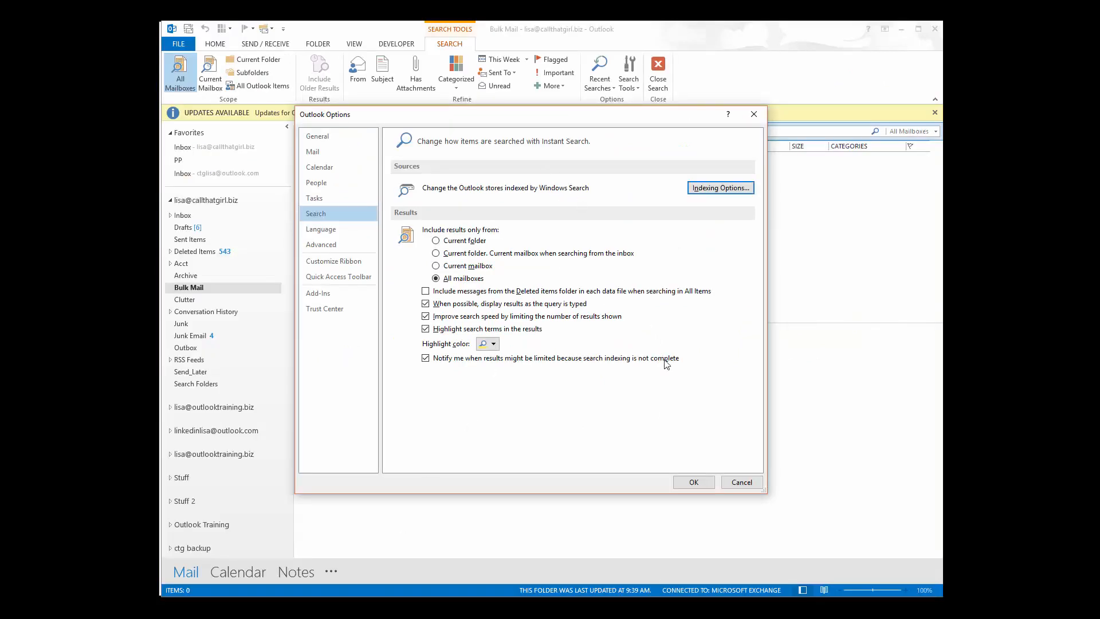
click(741, 483)
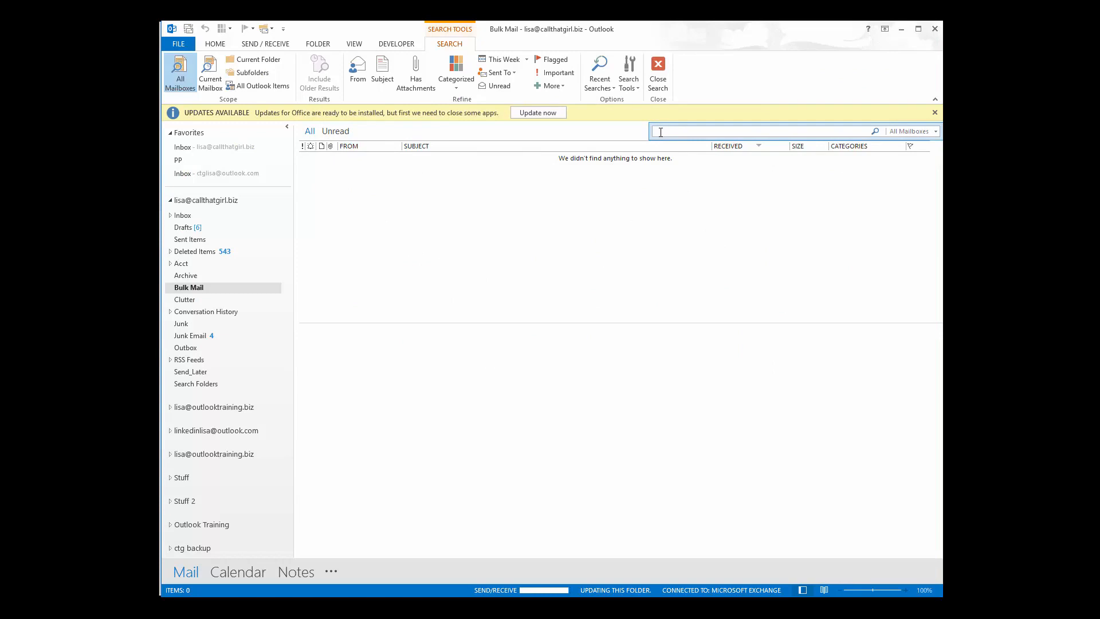
click(631, 86)
click(634, 101)
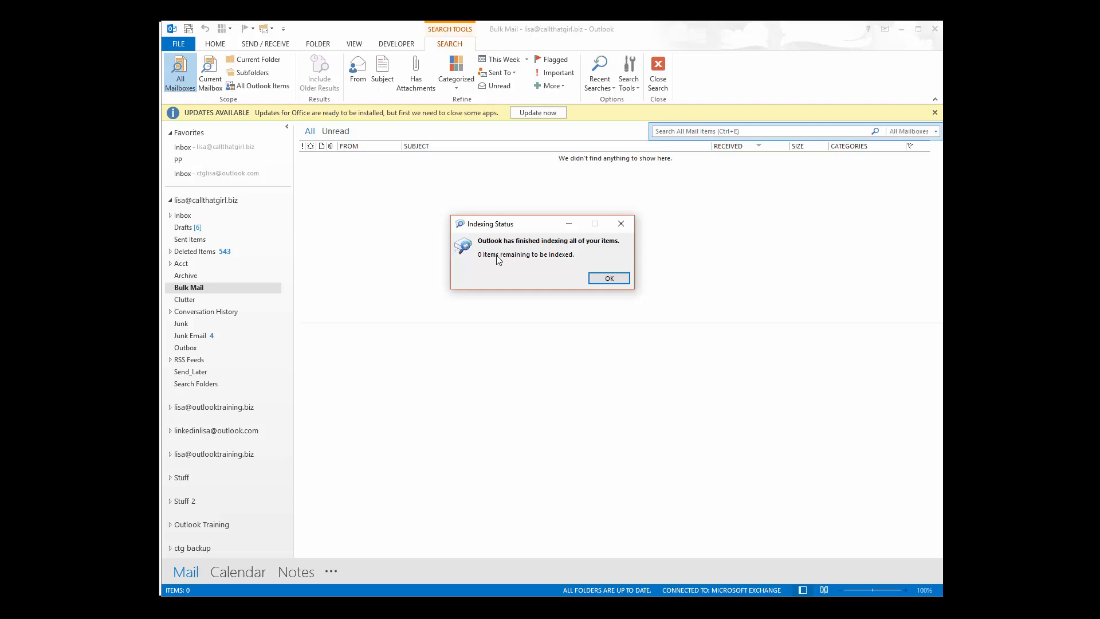
click(602, 279)
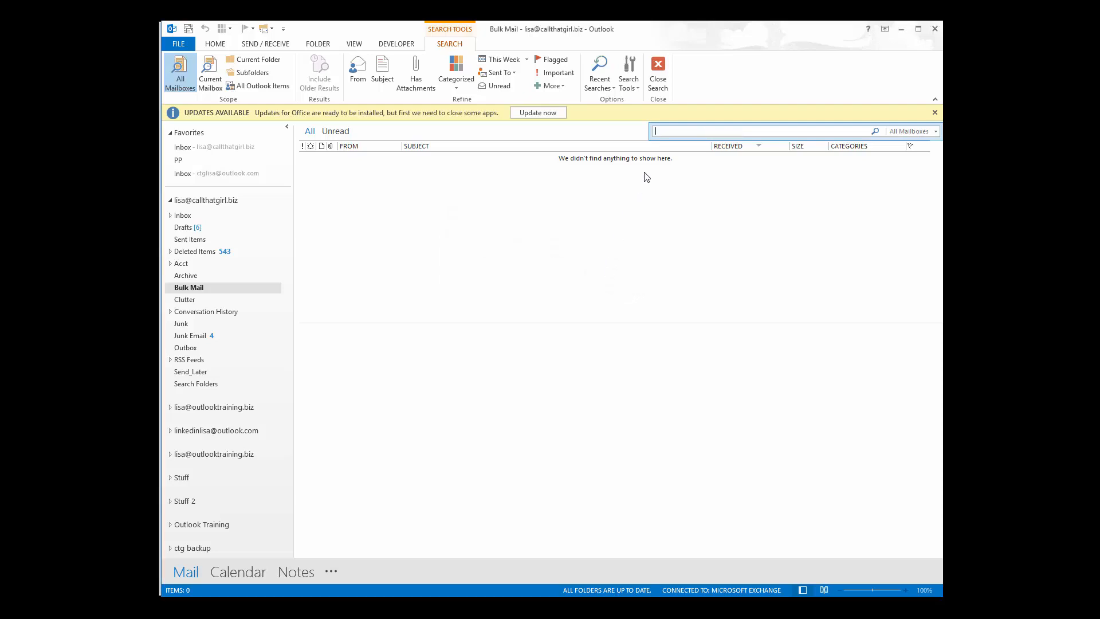
- Recheck the Indexing Status from the search tools and dismiss the dialog
click(659, 132)
click(629, 74)
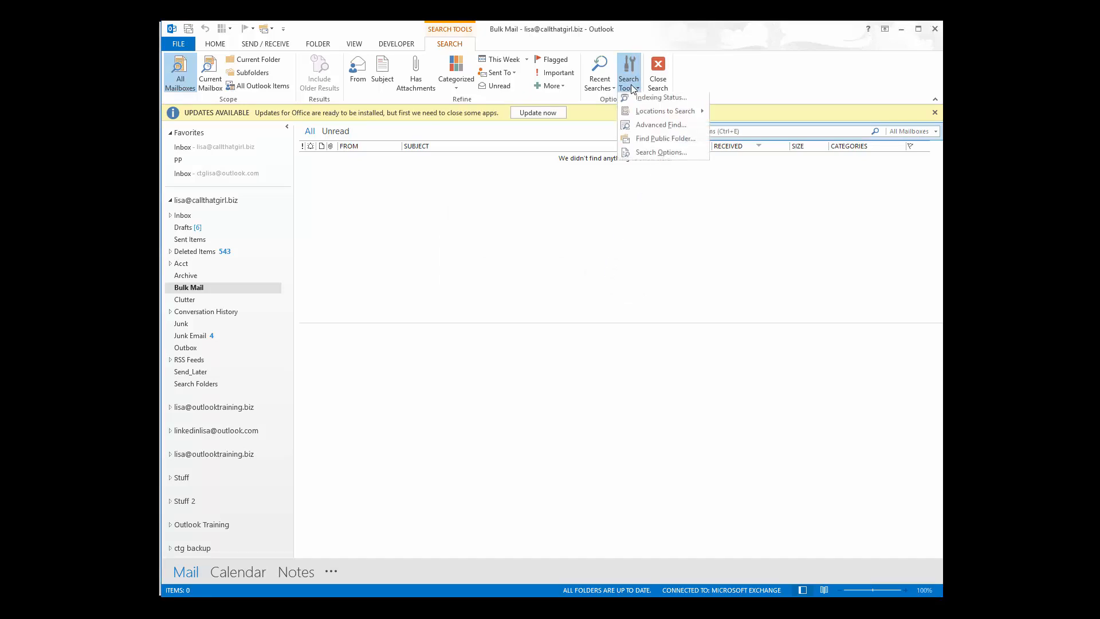
click(636, 99)
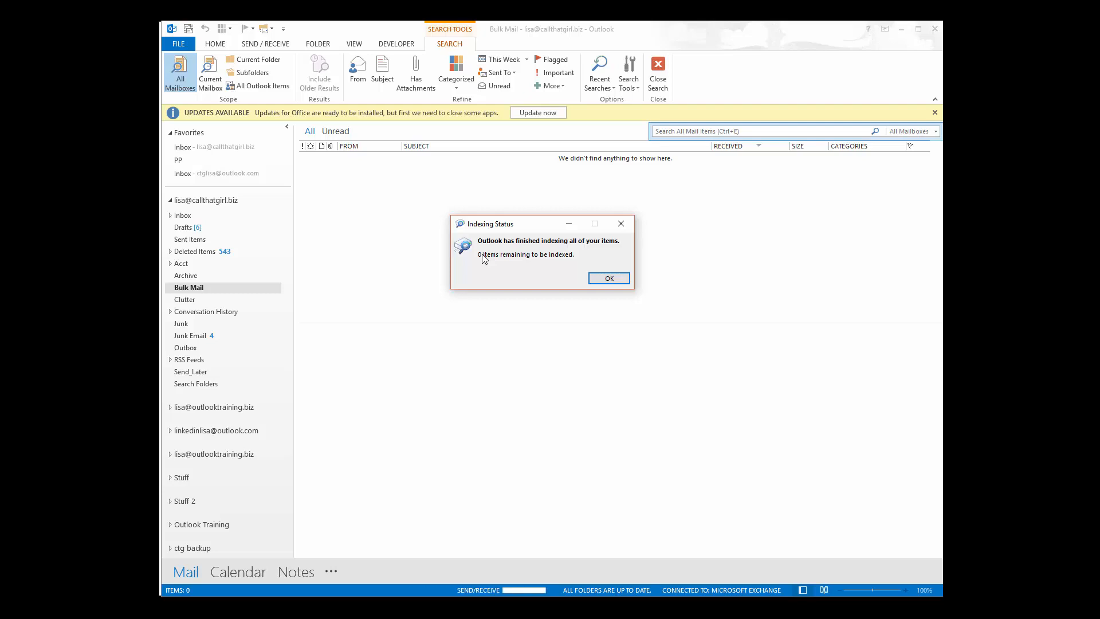
key(Return)
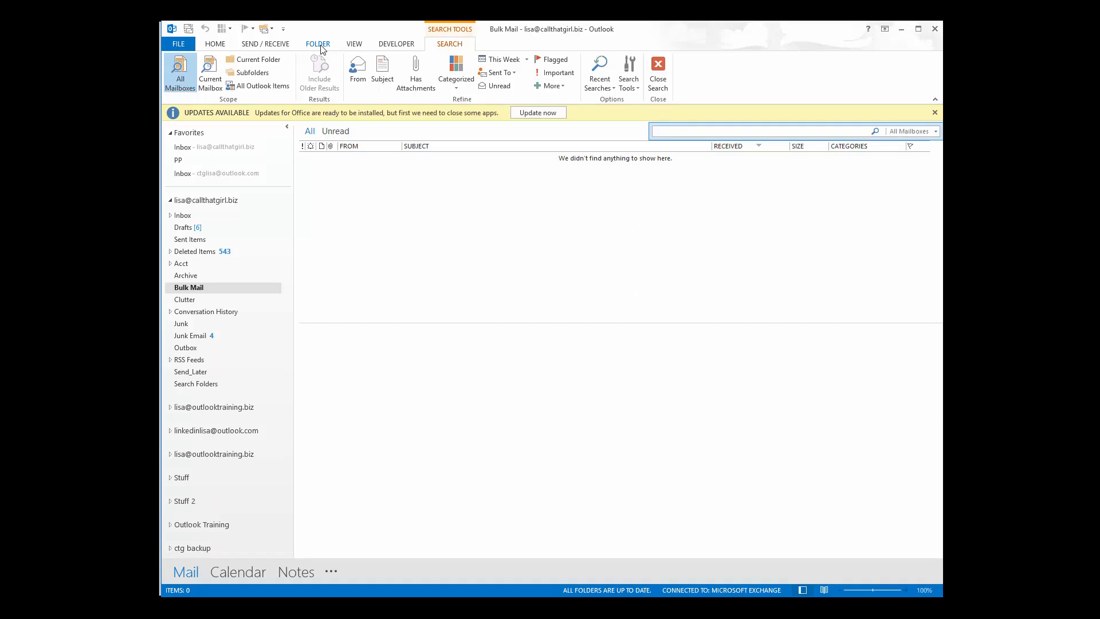
- Open Manage Rules & Alerts, dismiss the rule error, review the Meetup mail rule and open the rules Options
click(218, 44)
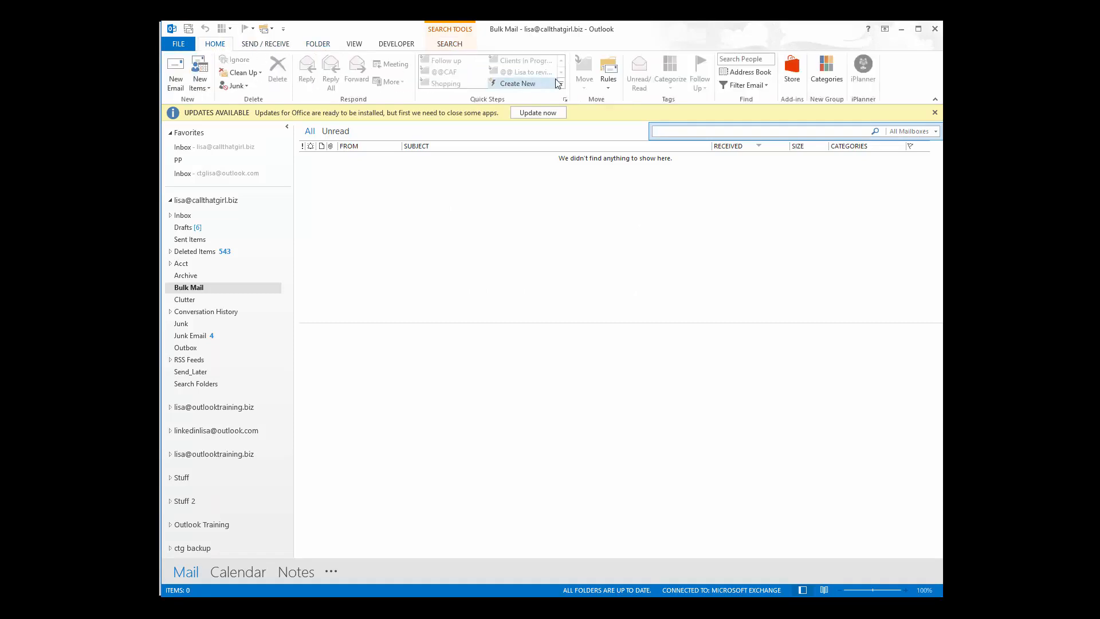
click(608, 78)
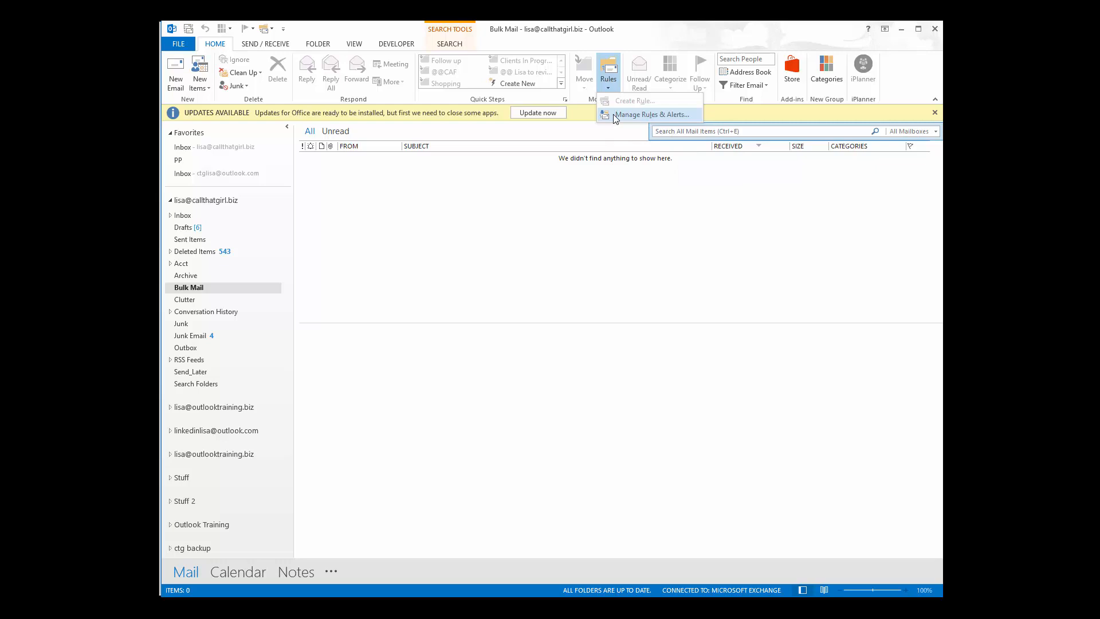
click(625, 117)
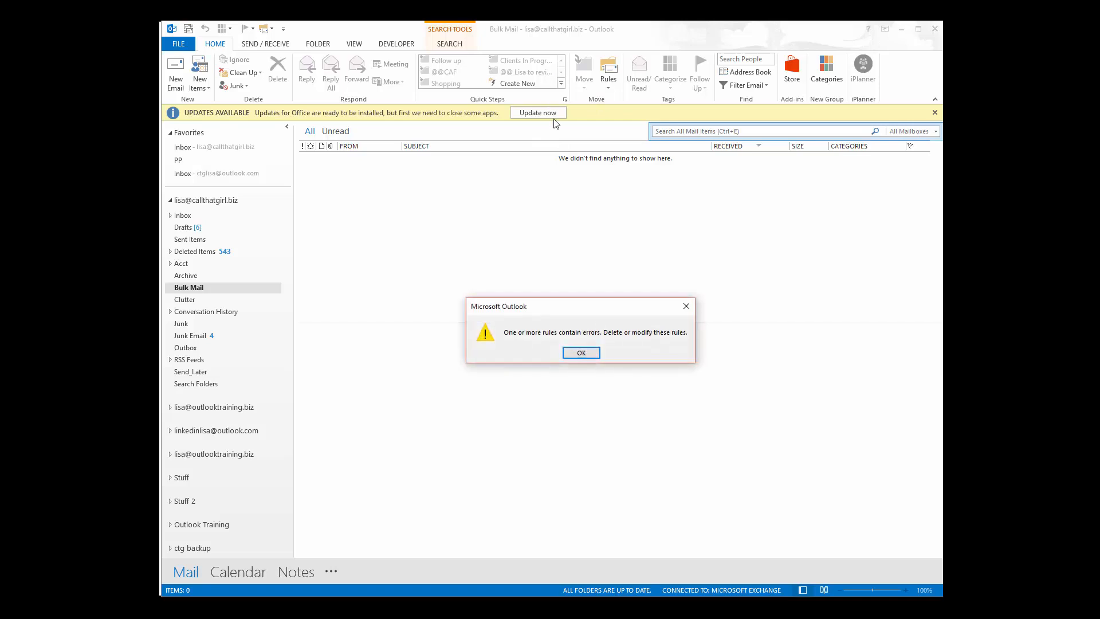
click(577, 353)
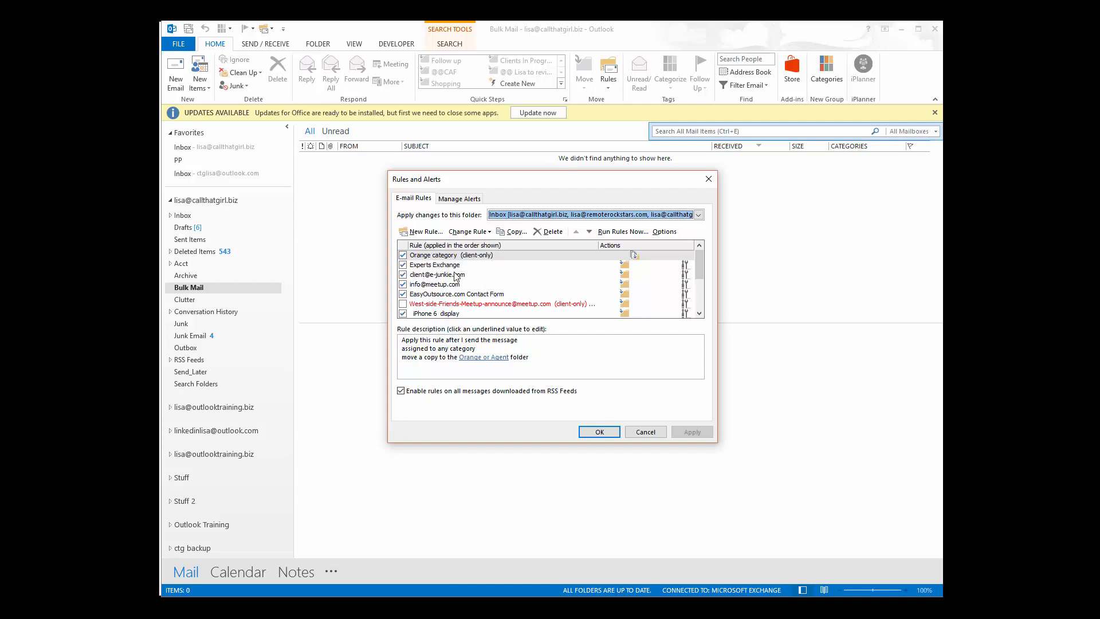
click(444, 289)
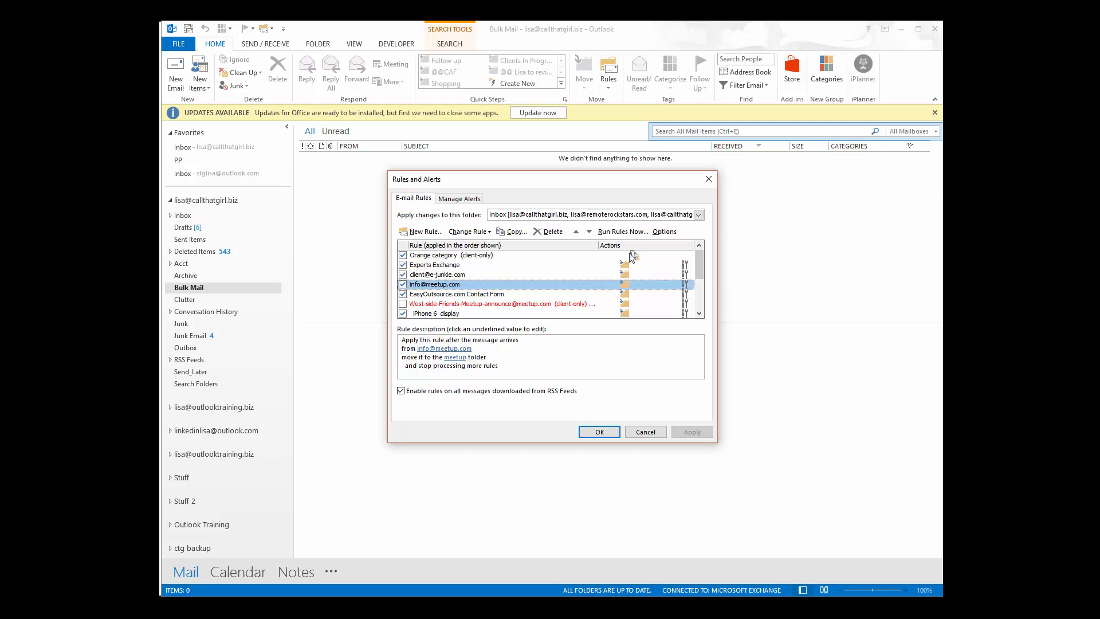
click(670, 234)
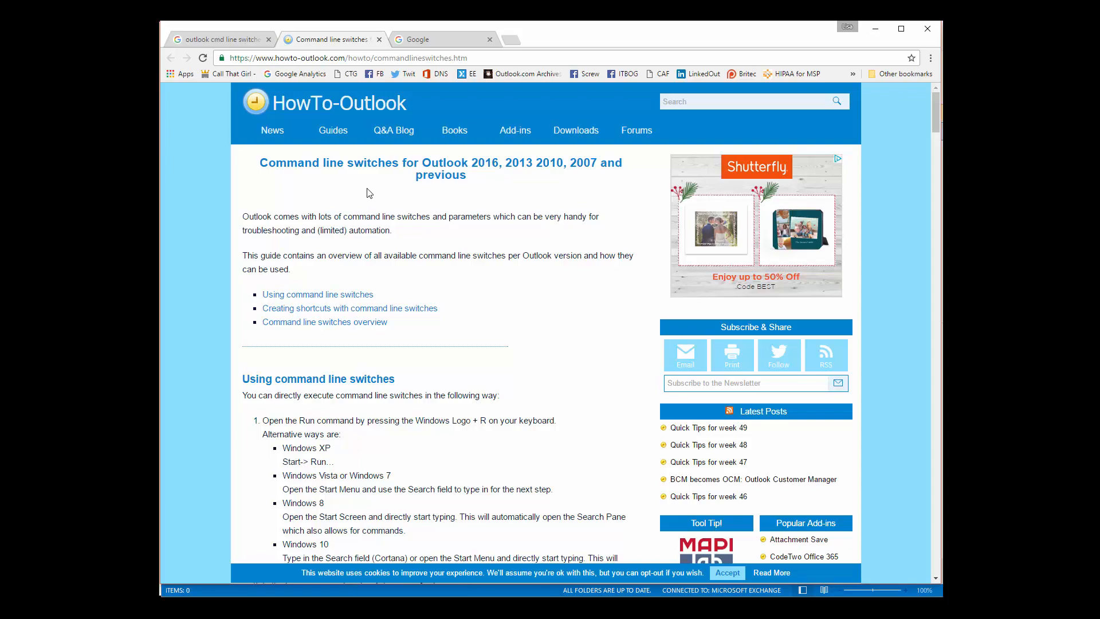
- In the browser, examine the HowTo-Outlook command line switches overview, from the clean switches through the reset switches
scroll(369, 193, down, 15)
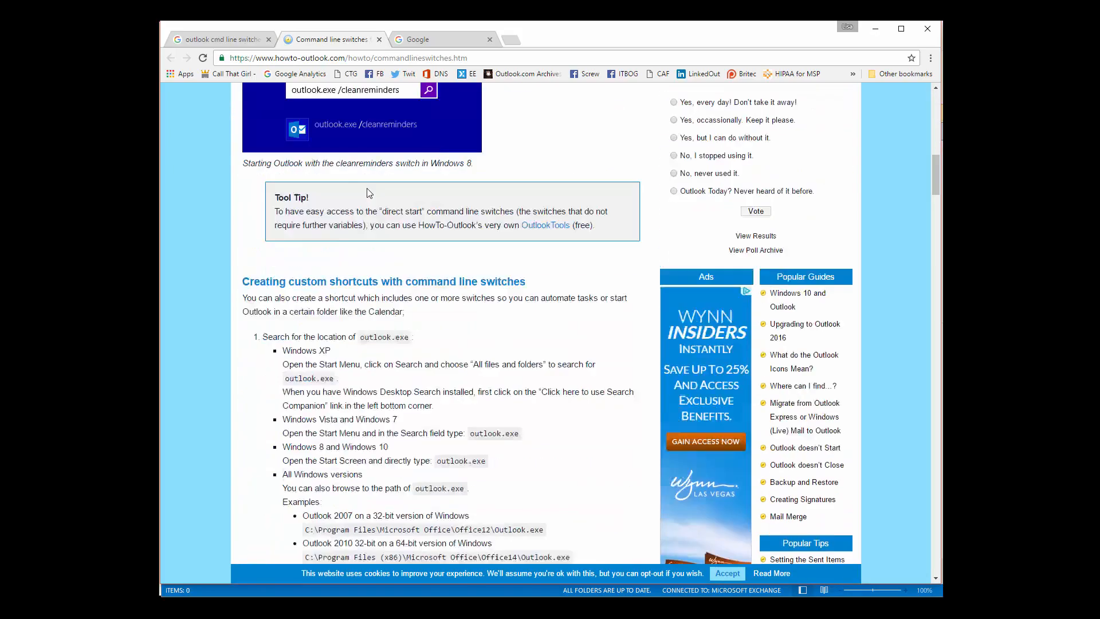
scroll(369, 193, down, 15)
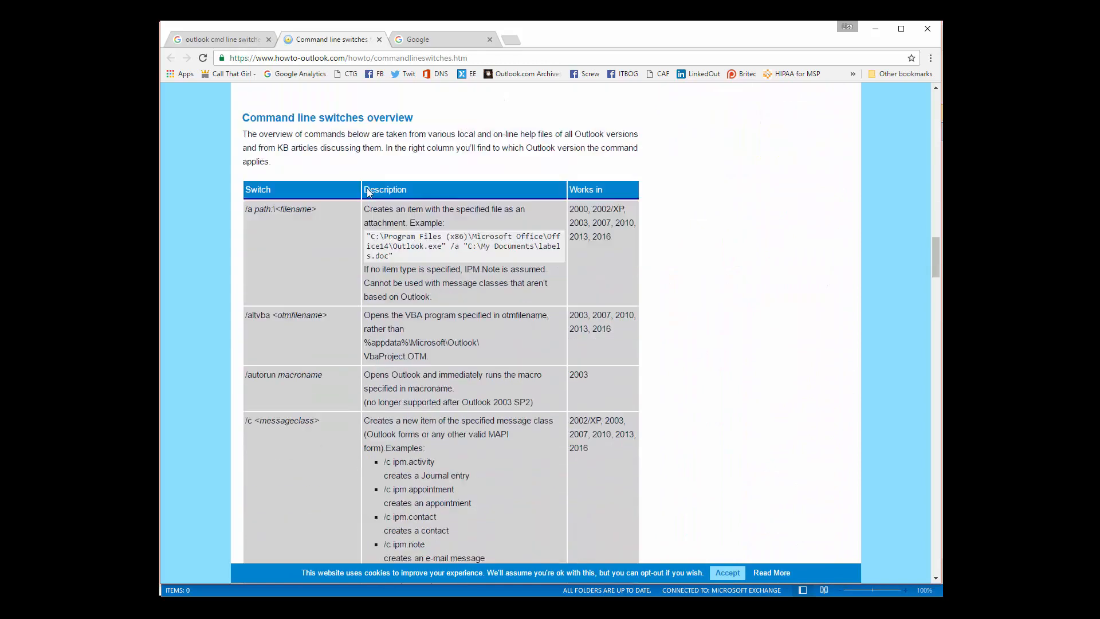
scroll(366, 188, down, 3)
scroll(366, 188, up, 4)
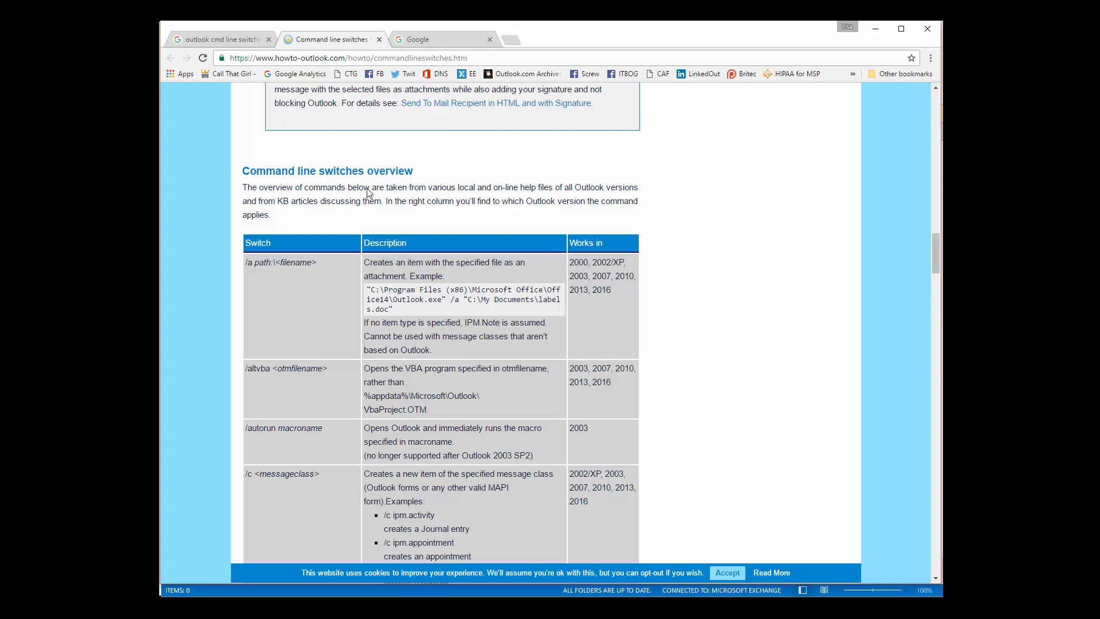
scroll(369, 193, down, 3)
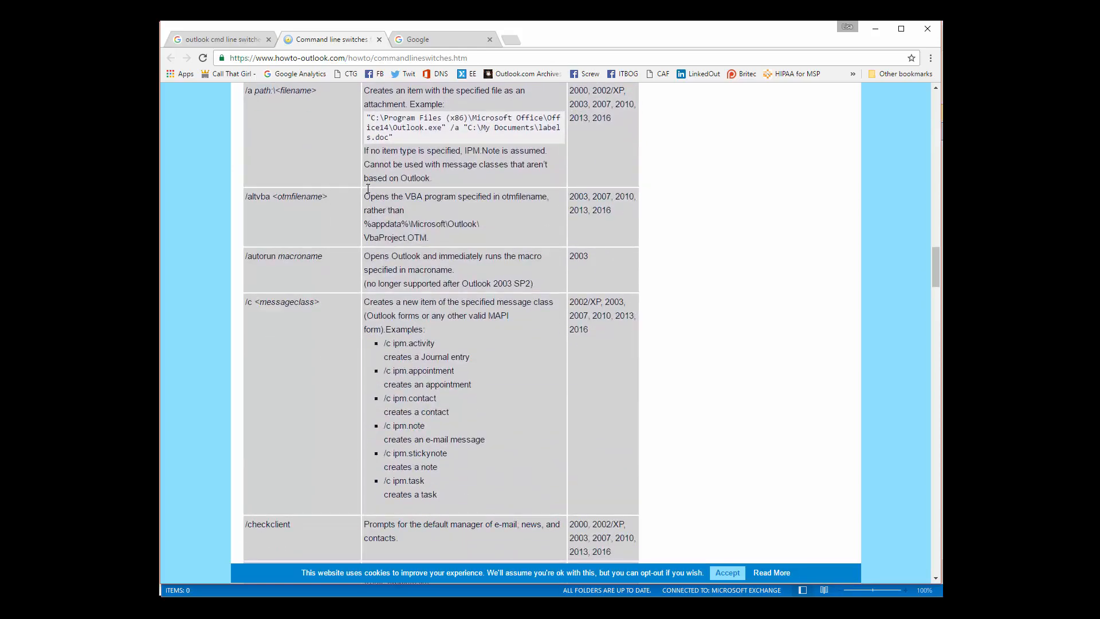
scroll(368, 189, down, 5)
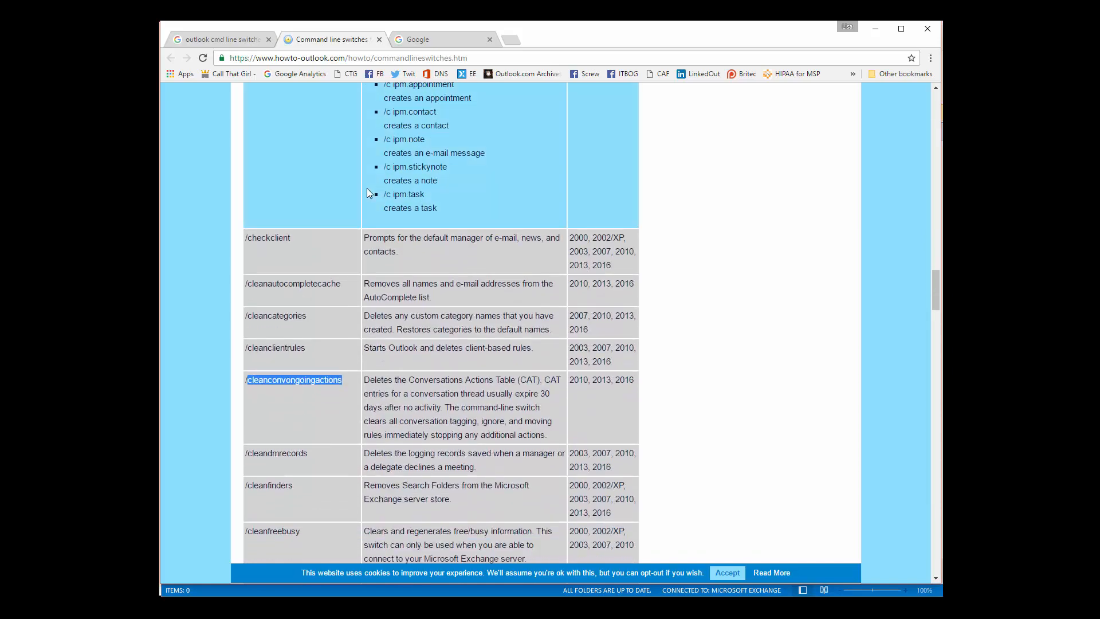
scroll(367, 188, down, 3)
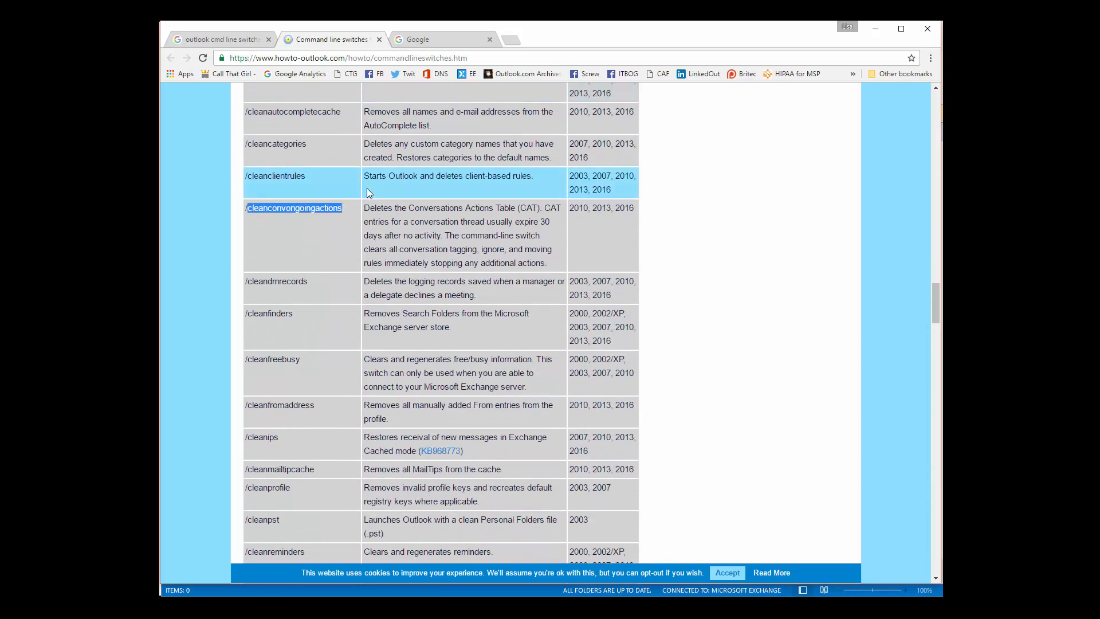
scroll(367, 193, down, 2)
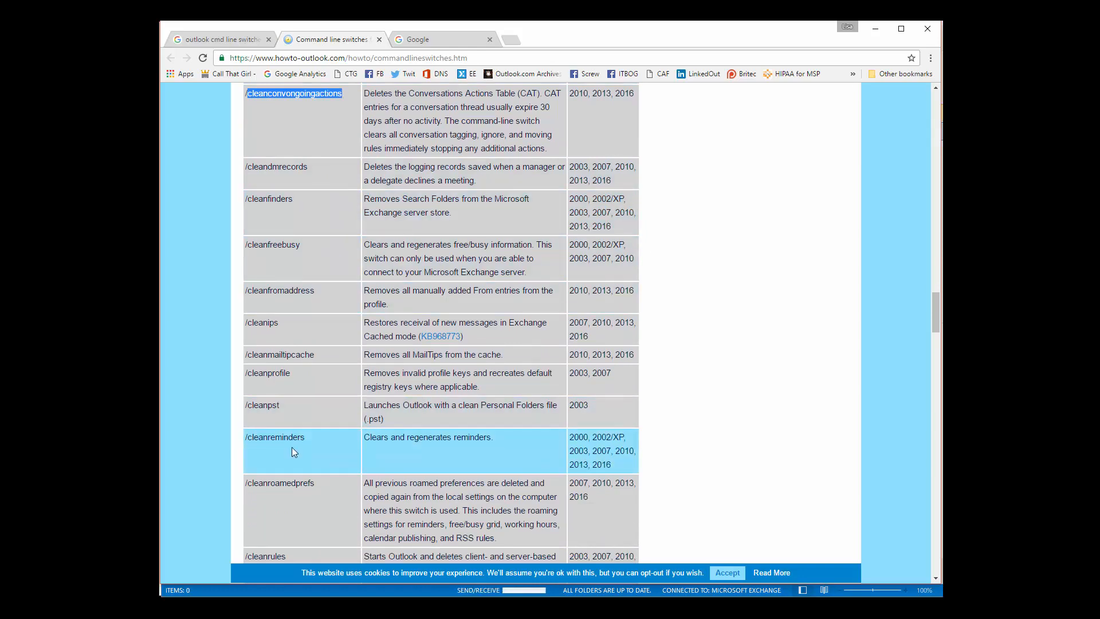
scroll(293, 446, down, 3)
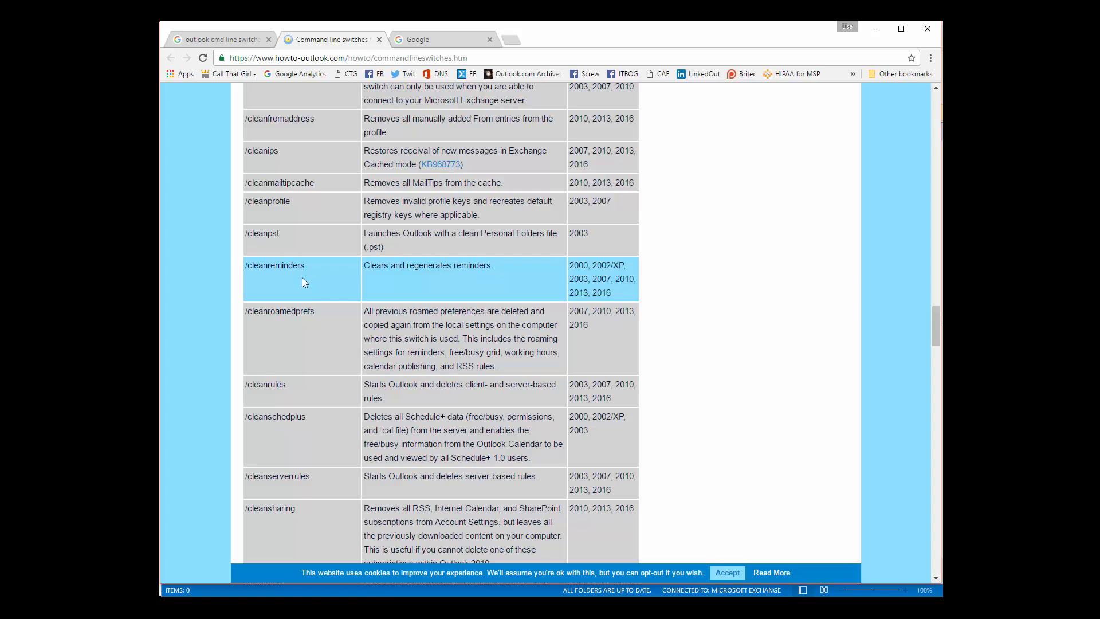
scroll(303, 281, down, 6)
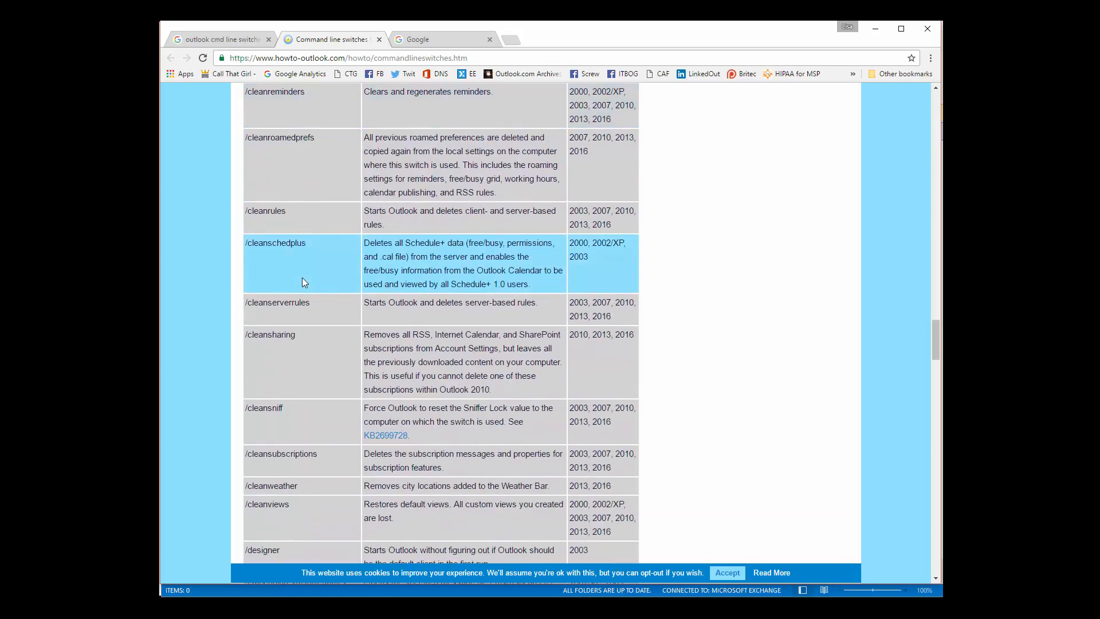
scroll(301, 277, down, 5)
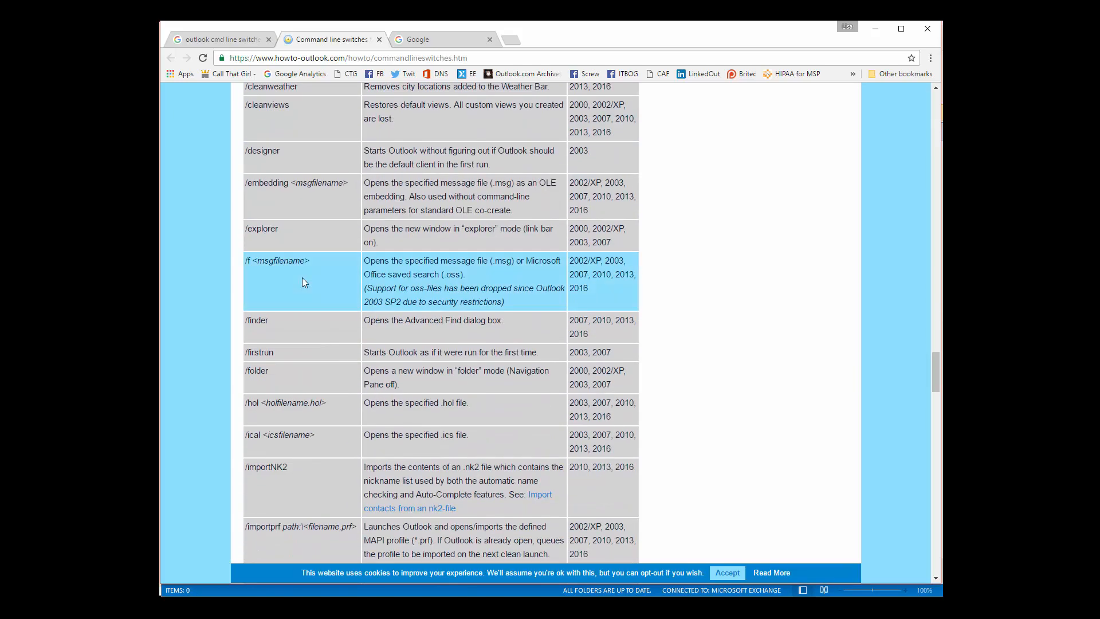
scroll(301, 278, down, 7)
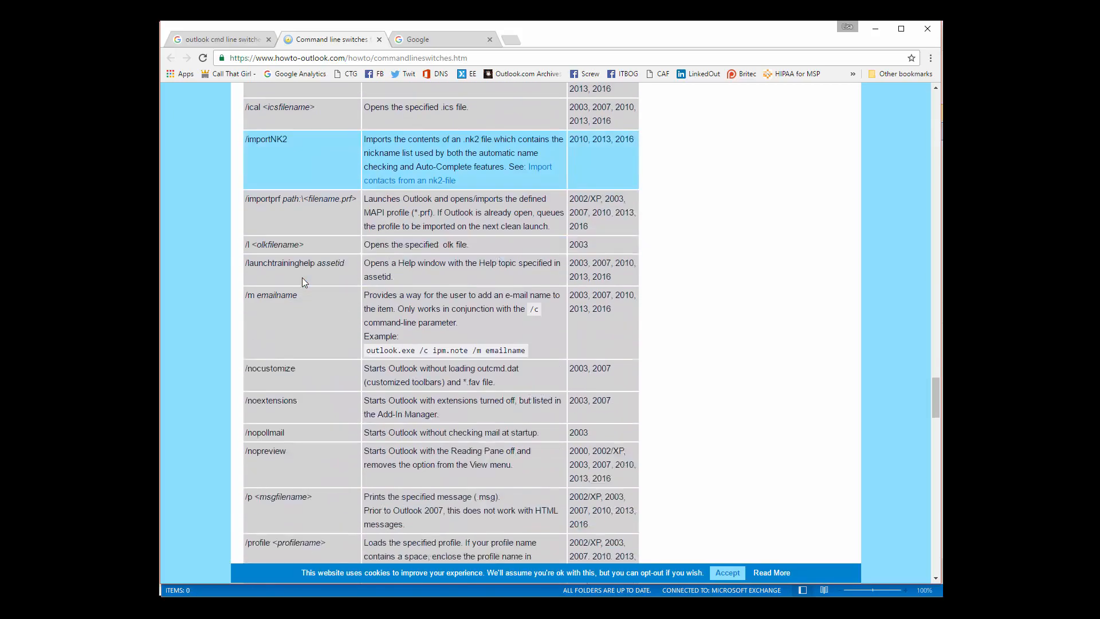
scroll(301, 277, down, 3)
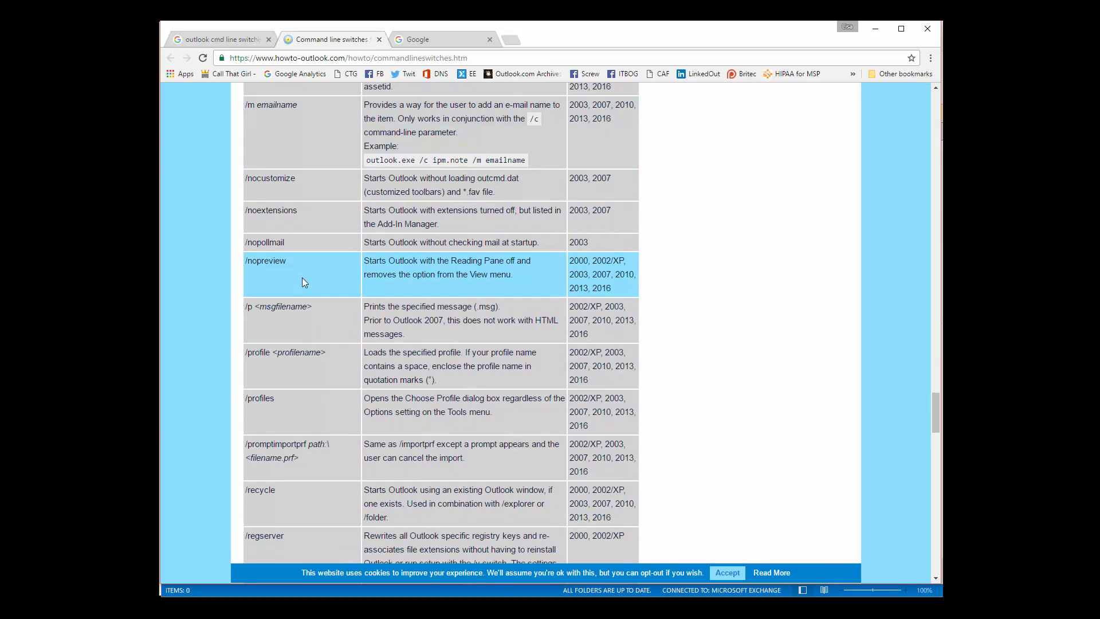
scroll(303, 280, down, 2)
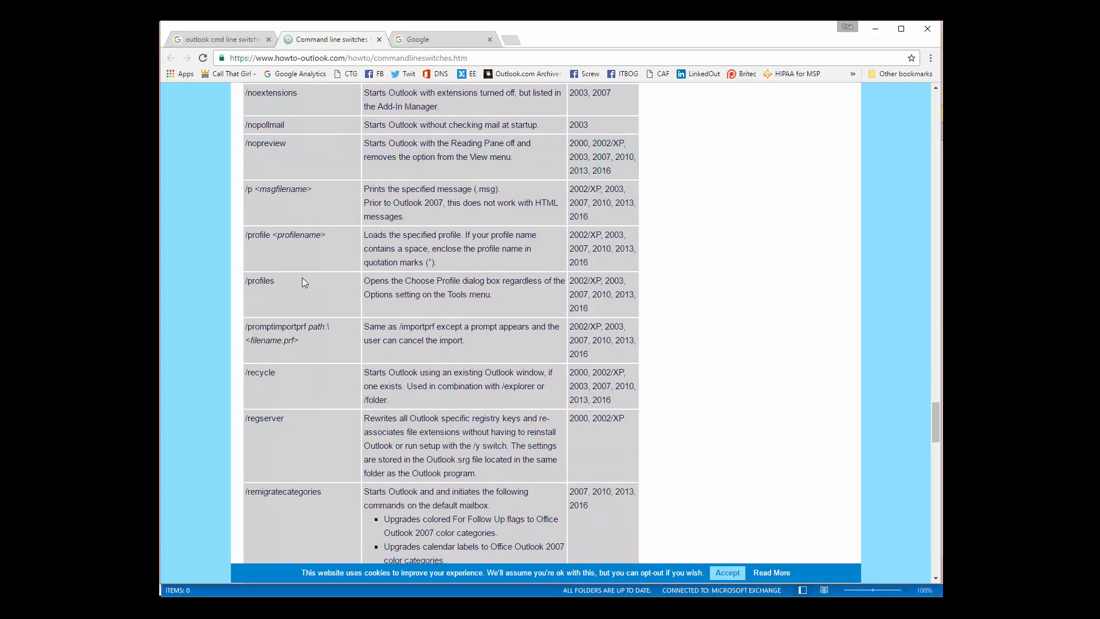
scroll(304, 278, down, 8)
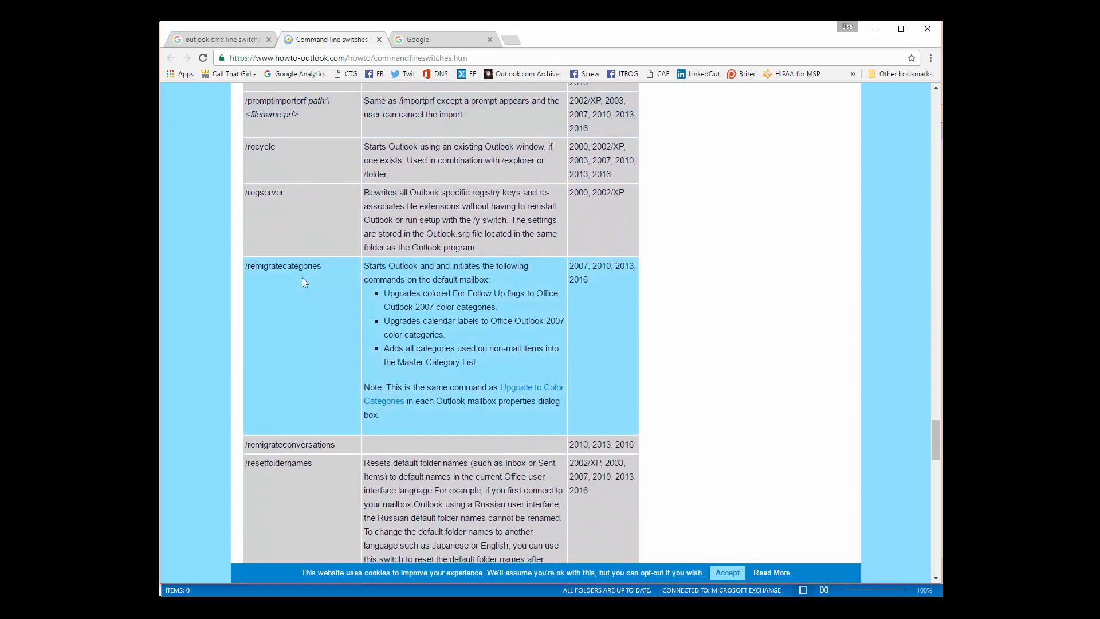
scroll(304, 278, down, 2)
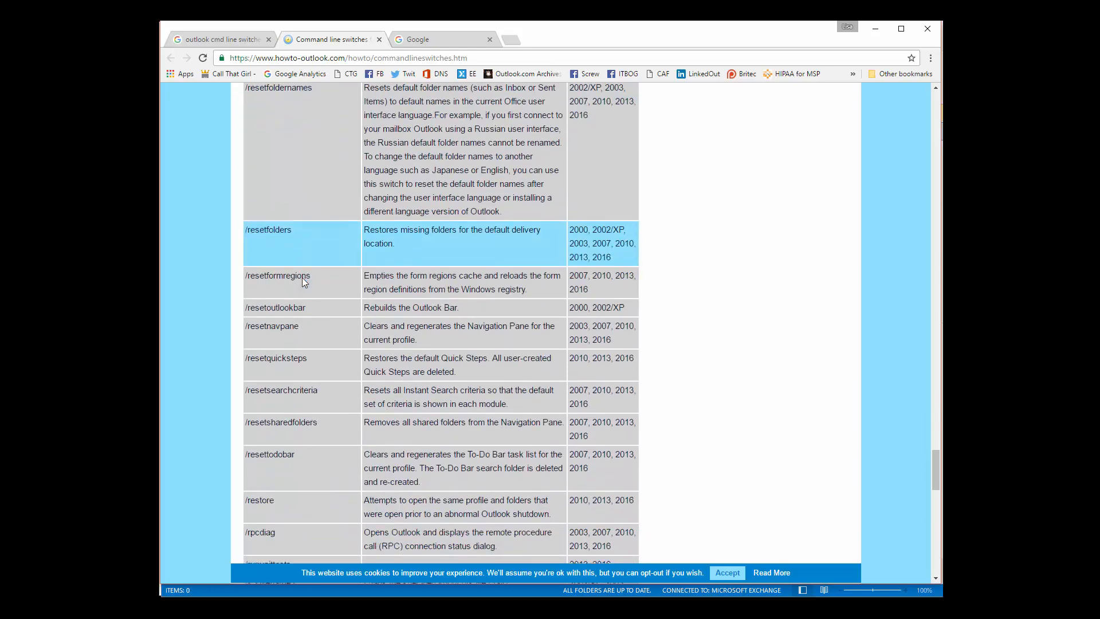